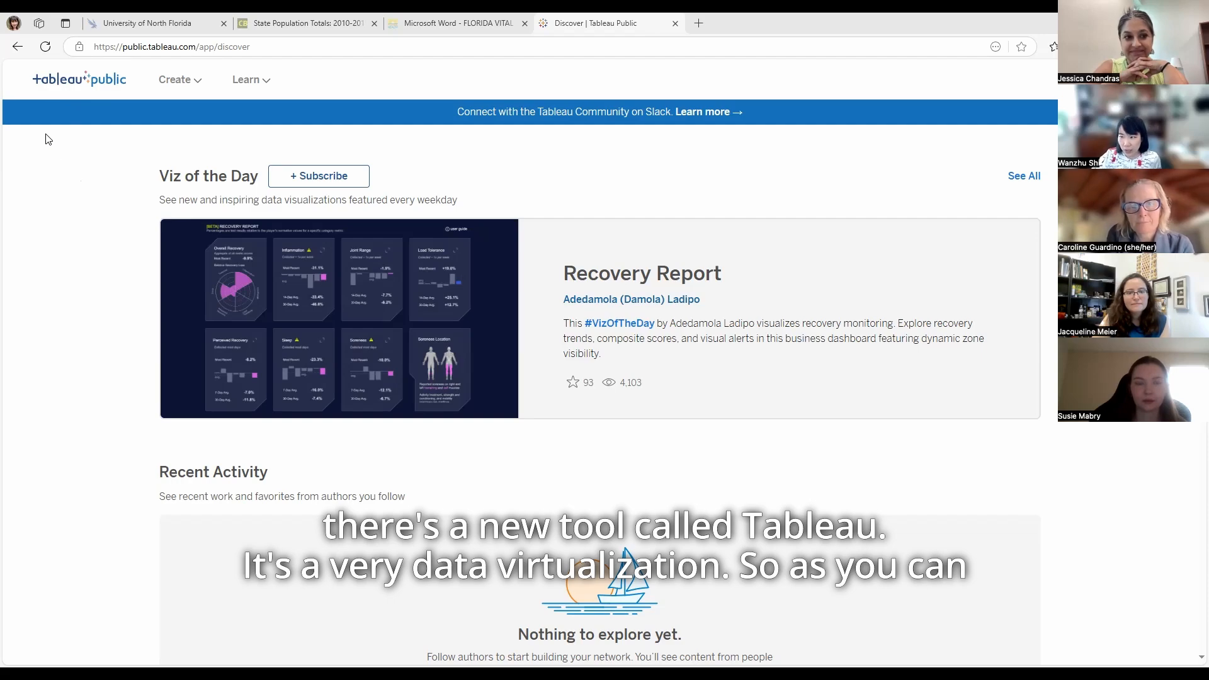
Look over the featured and trending visualizations on the Tableau Public Discover page and its creation and learning options
scroll(205, 337, "down", 3)
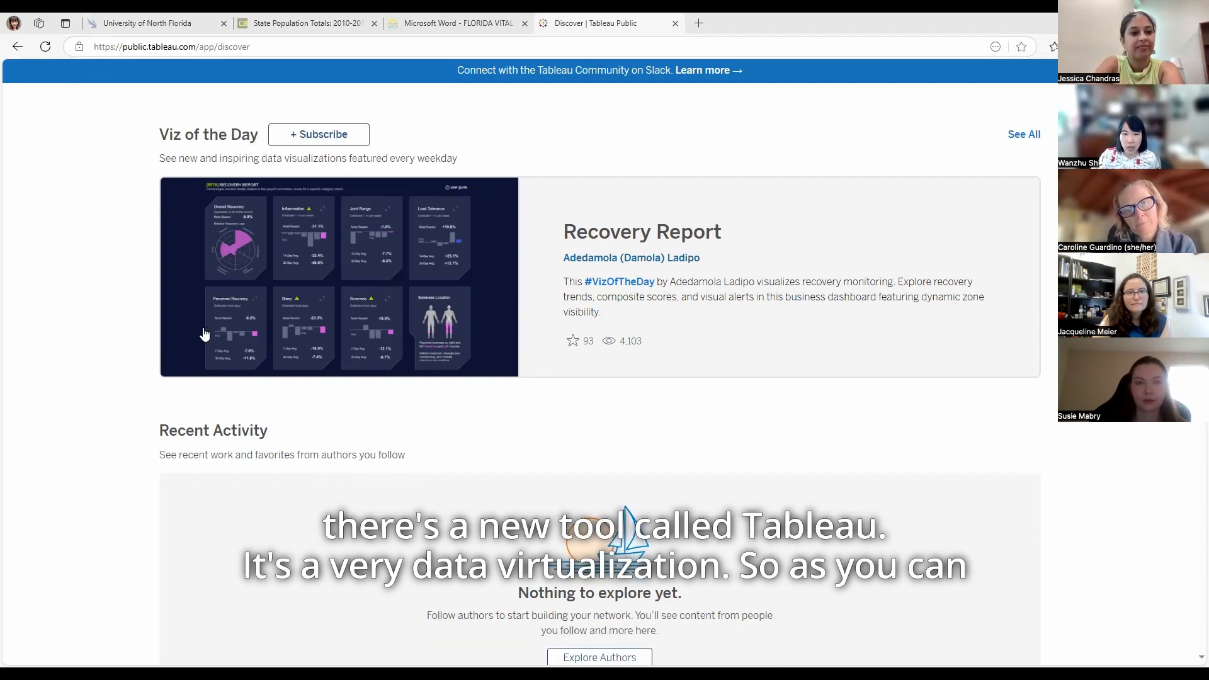
scroll(284, 547, "down", 7)
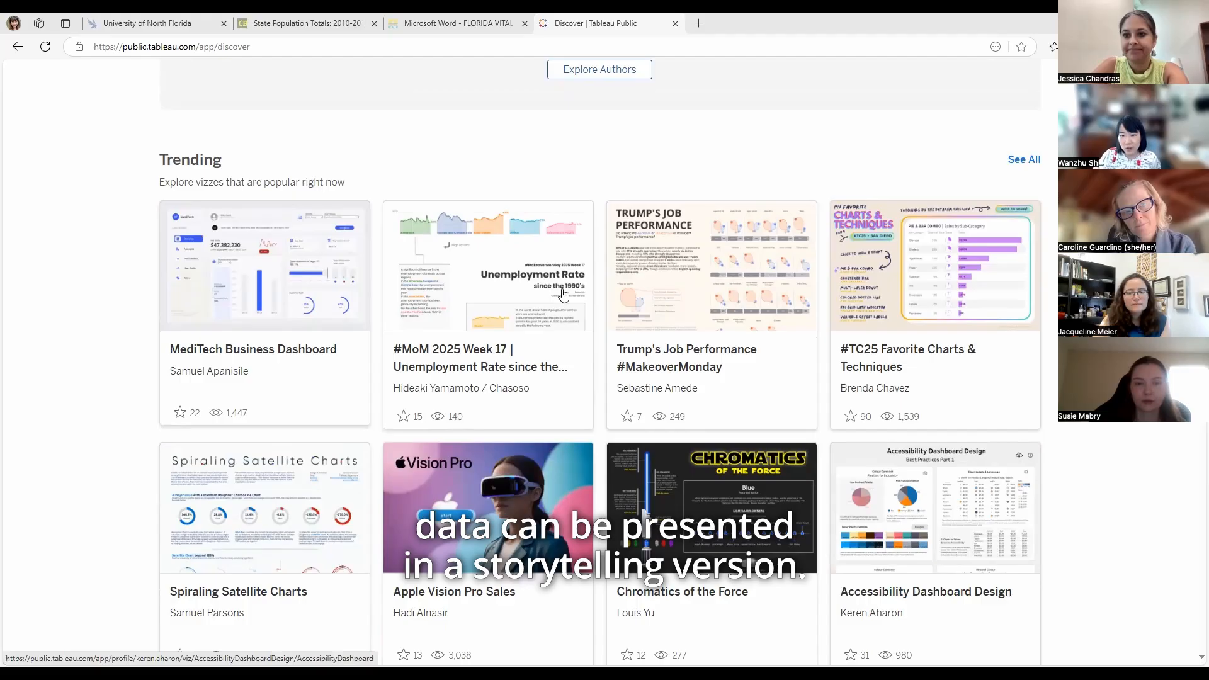
scroll(509, 512, "up", 5)
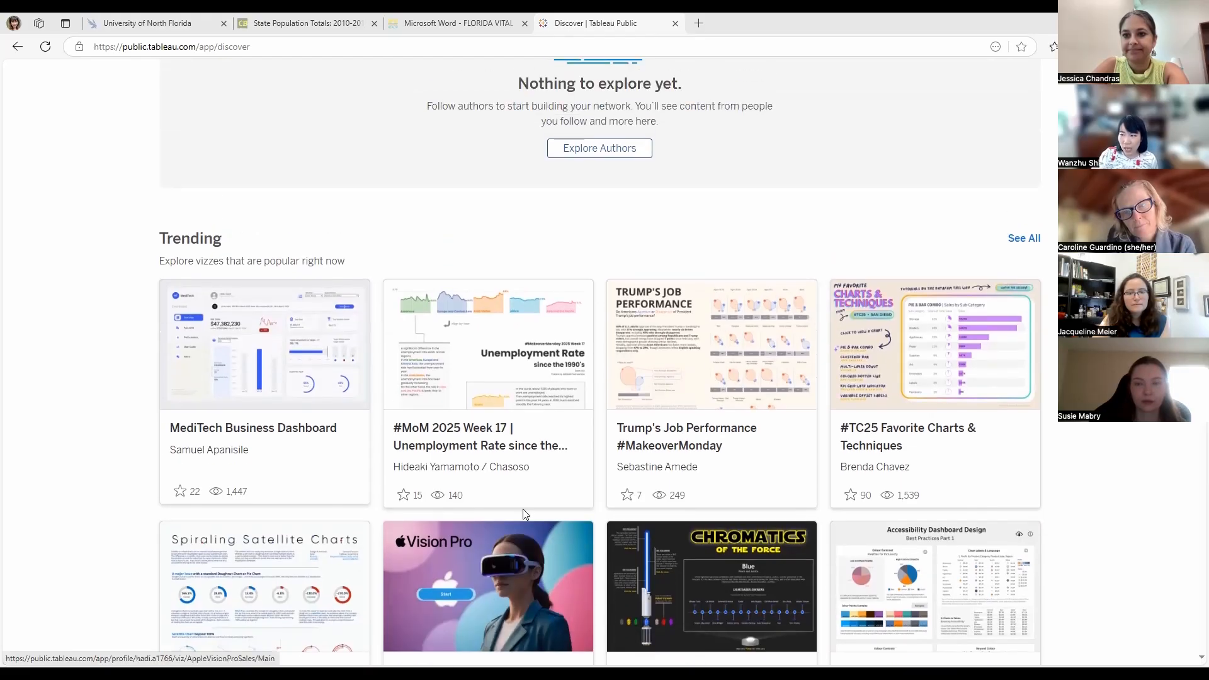
scroll(509, 512, "up", 5)
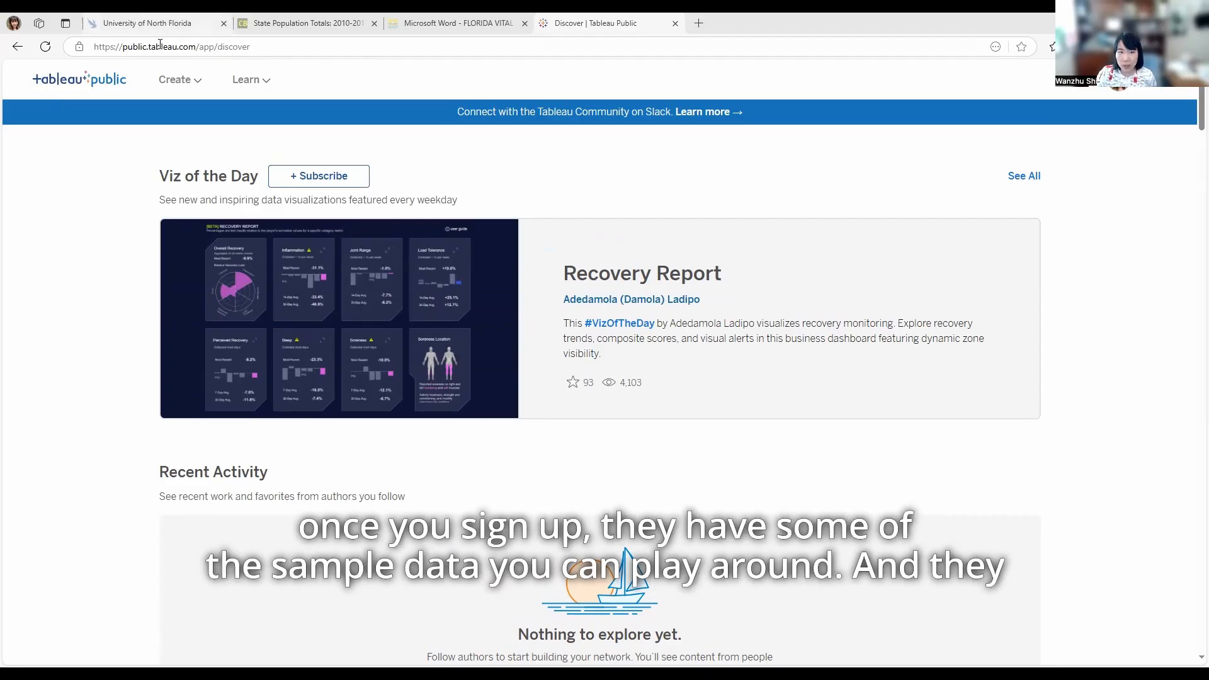
left_click(178, 79)
left_click(251, 82)
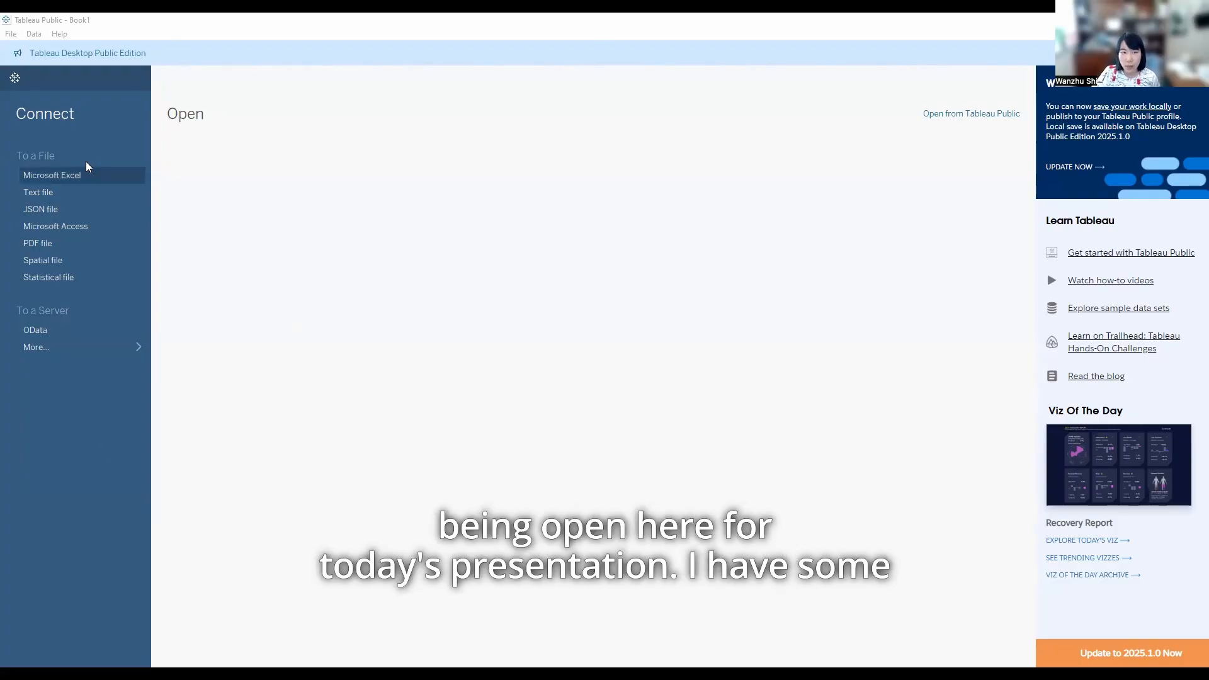
In the Tableau Public desktop app, open the Leading Death Cause CSV file from the Database folder, with files limited to Character Delimited Files (*.csv)
left_click(8, 35)
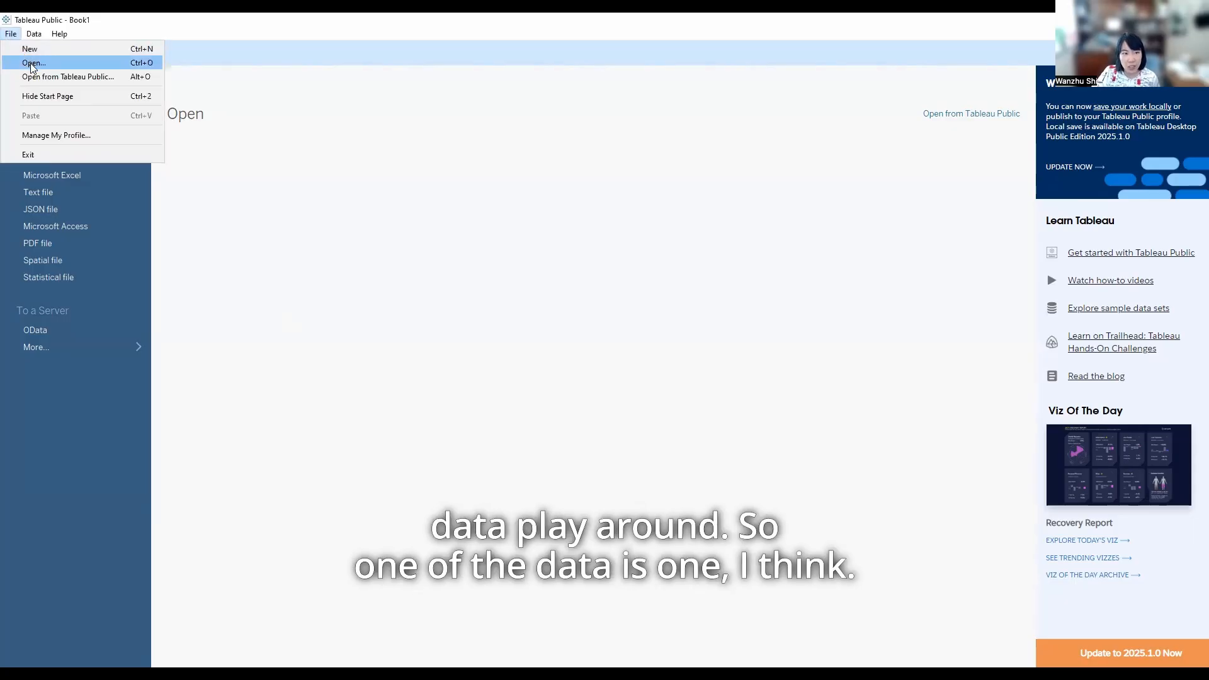
left_click(48, 63)
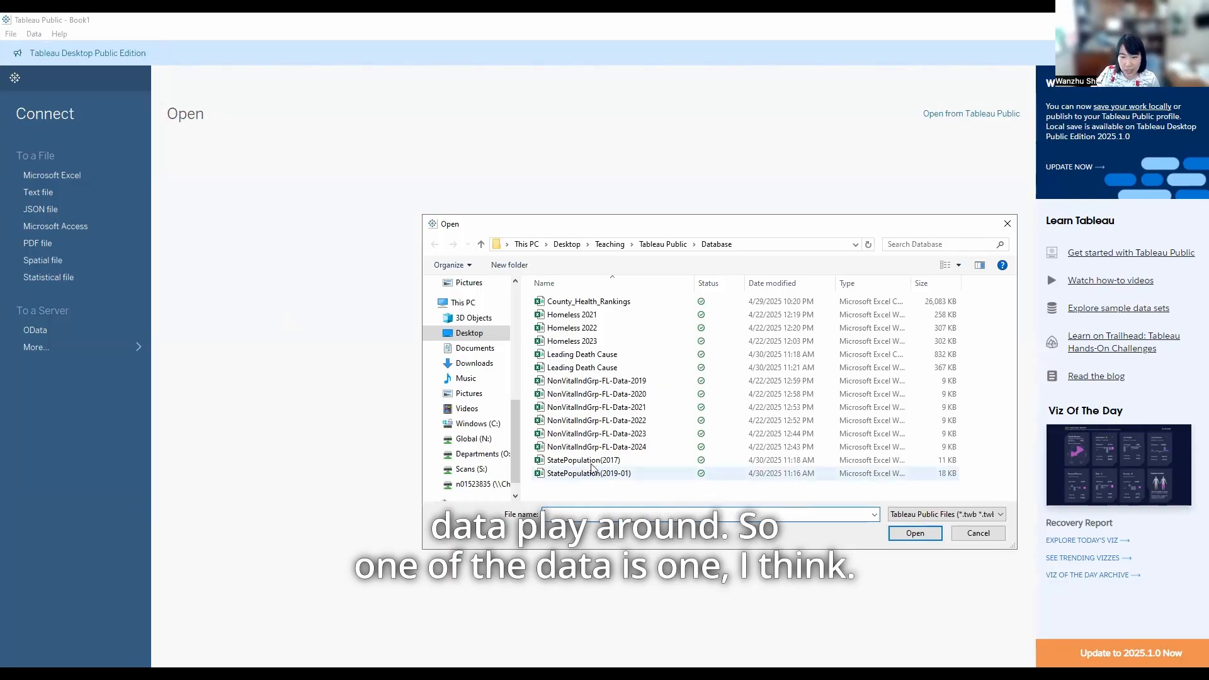
left_click(605, 367)
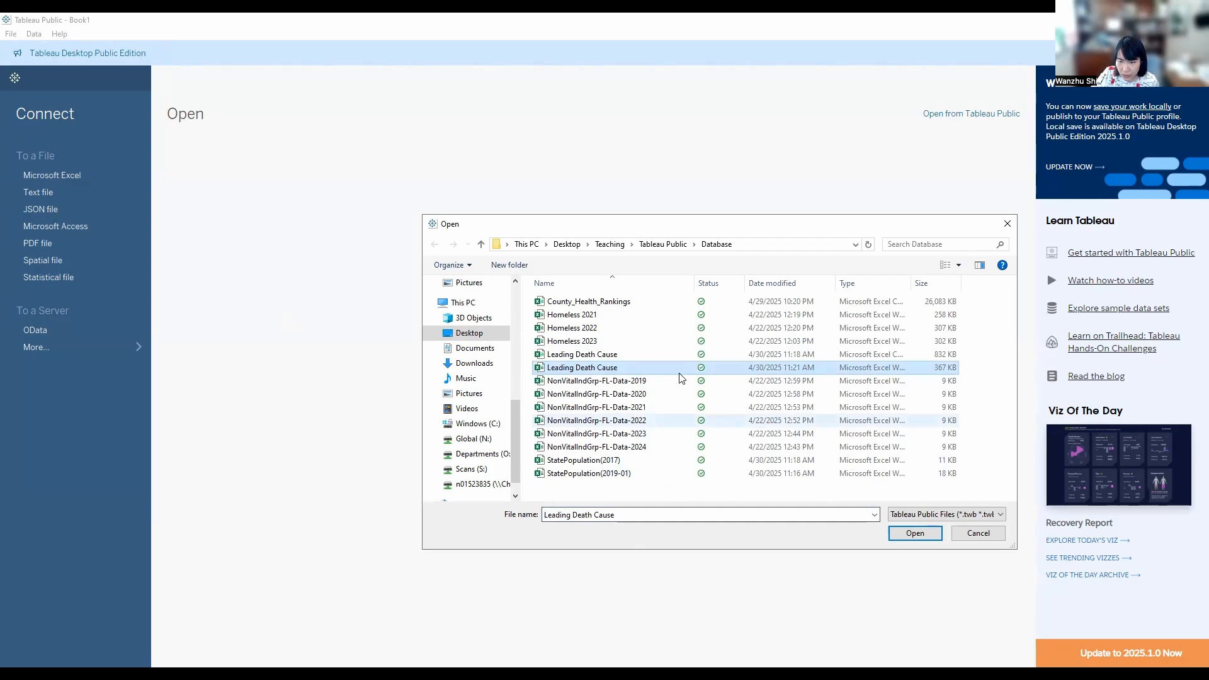
left_click(742, 354)
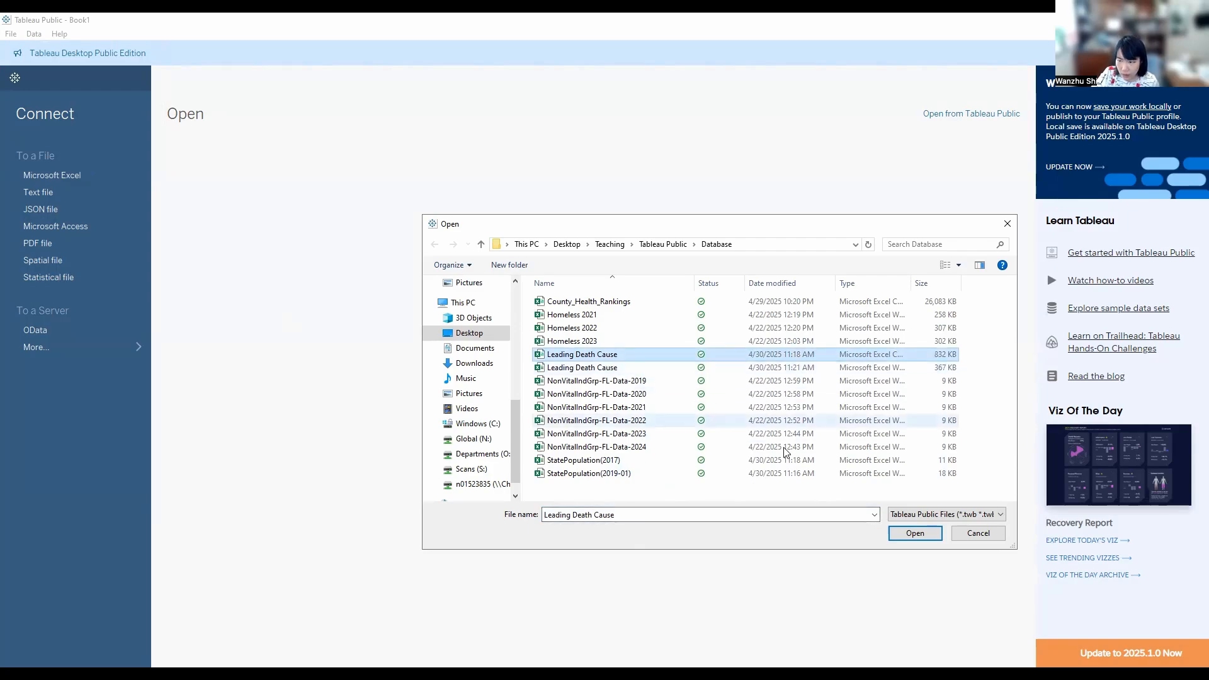
left_click(945, 514)
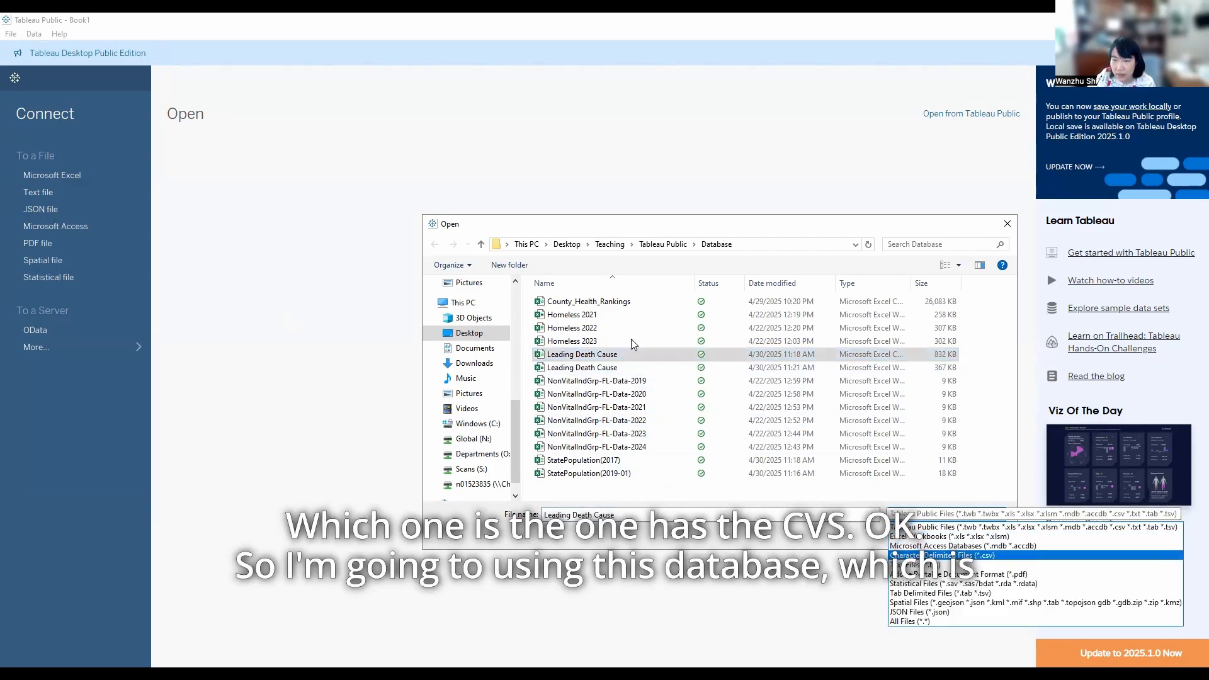
left_click(953, 555)
left_click(598, 315)
left_click(905, 534)
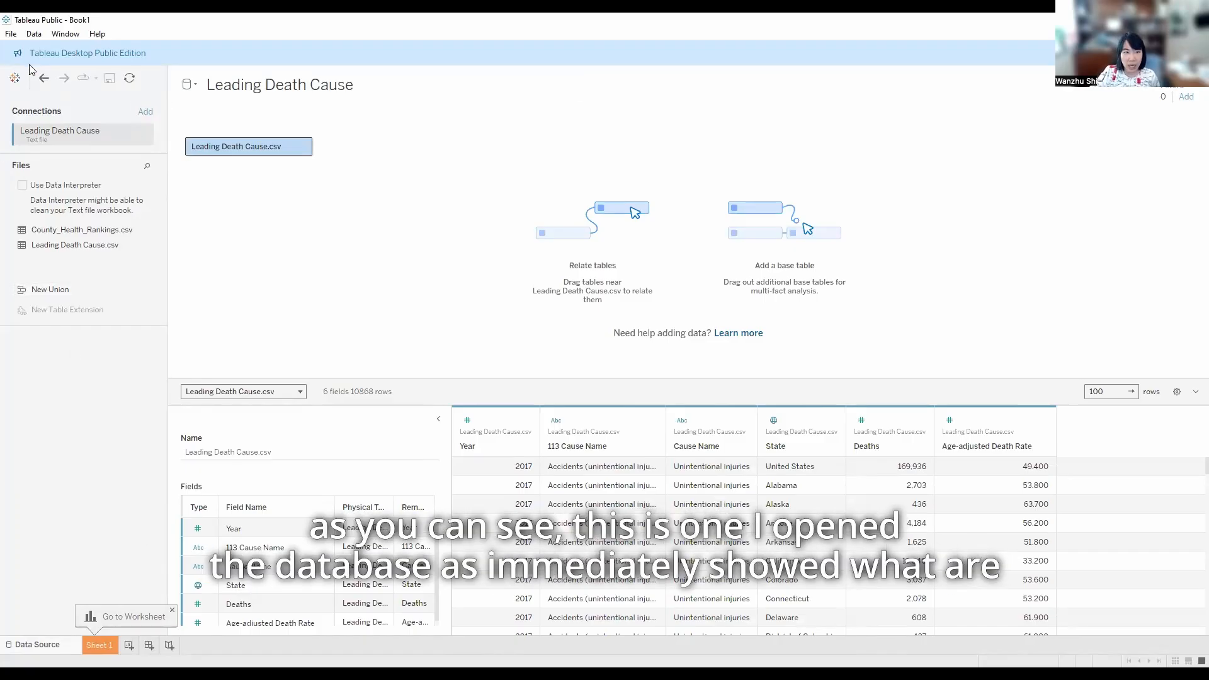
On Sheet 1, build a chart of deaths per state with State as columns and Deaths as rows
scroll(491, 535, "down", 3)
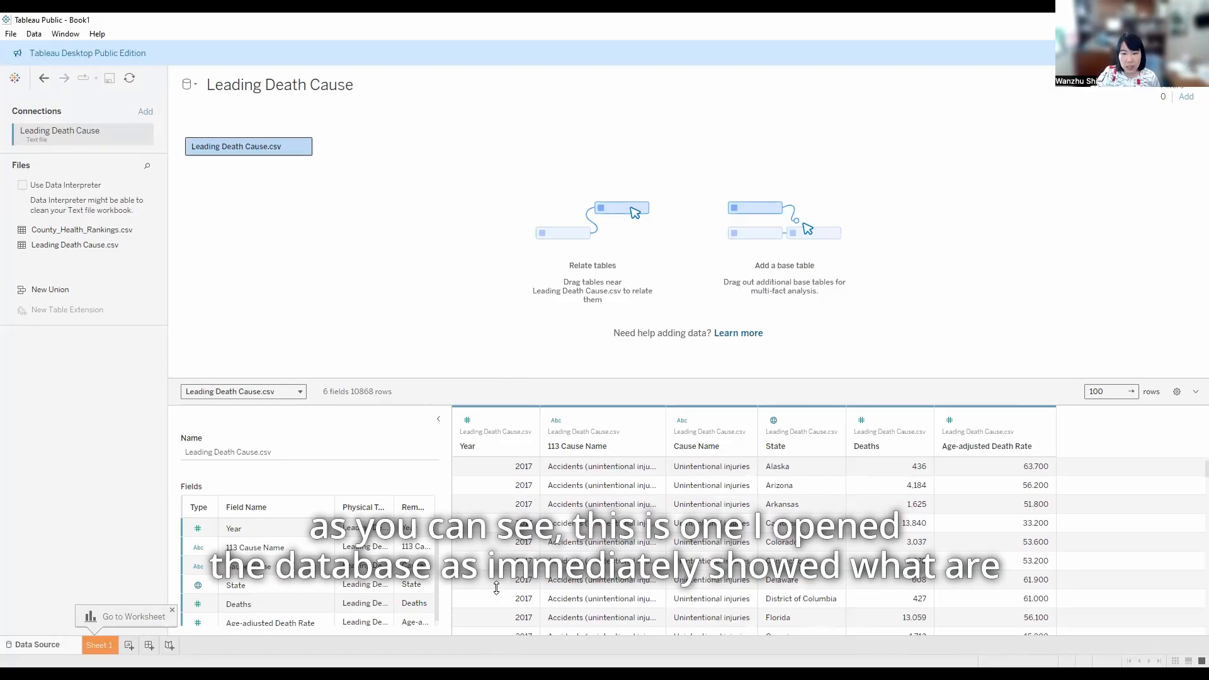
scroll(496, 590, "up", 3)
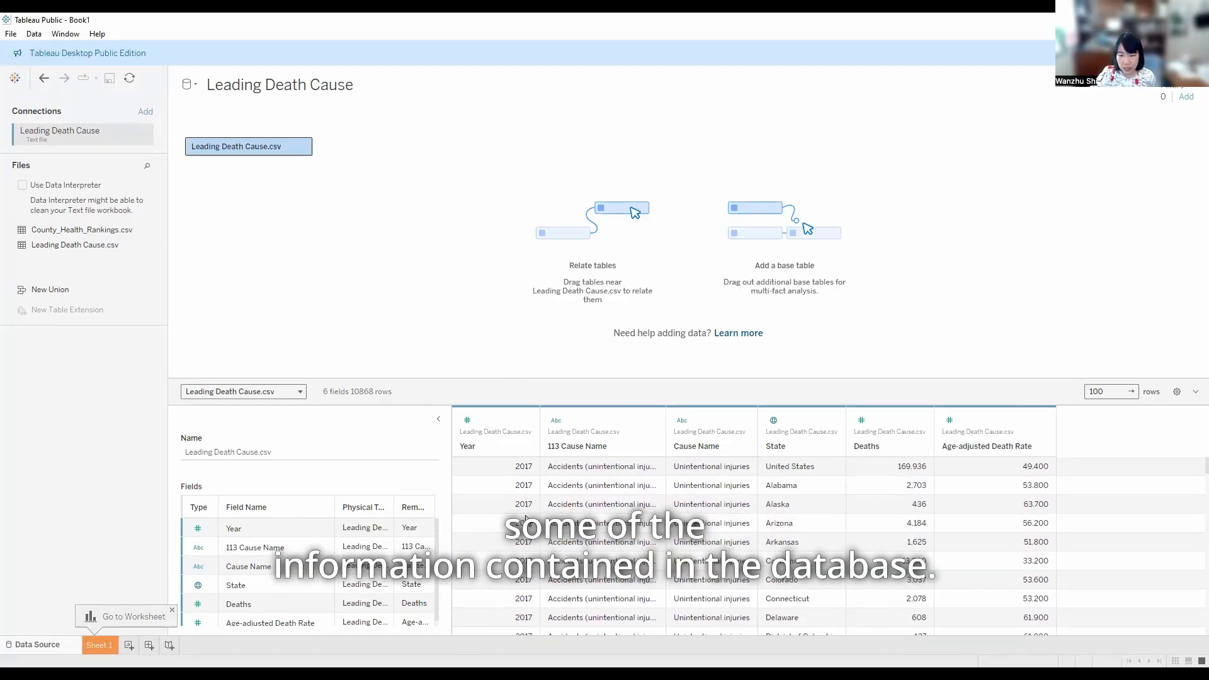
left_click(100, 648)
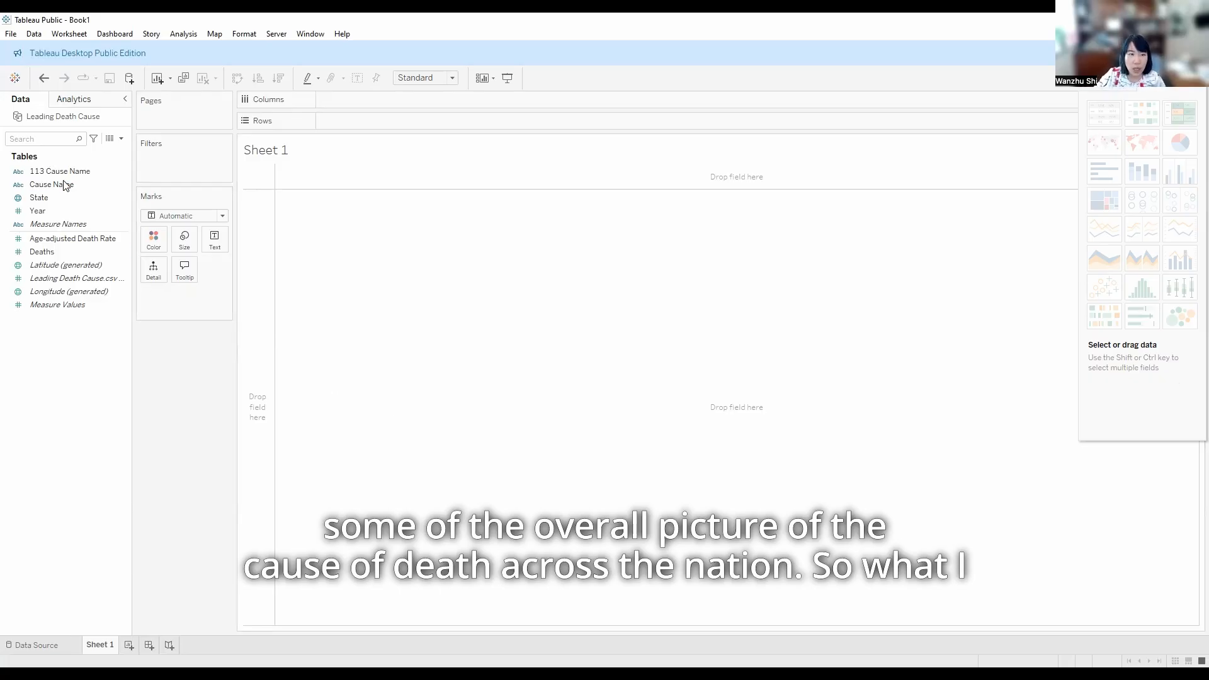
left_click_drag(52, 197, 281, 147)
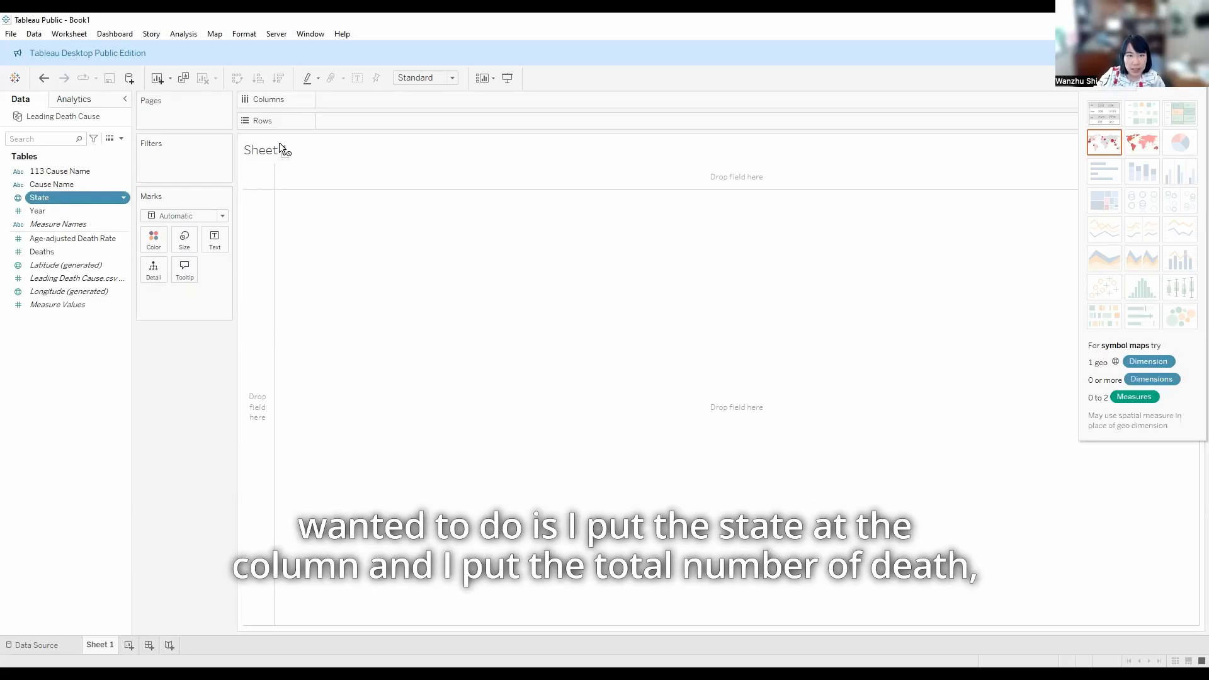
left_click_drag(357, 95, 357, 97)
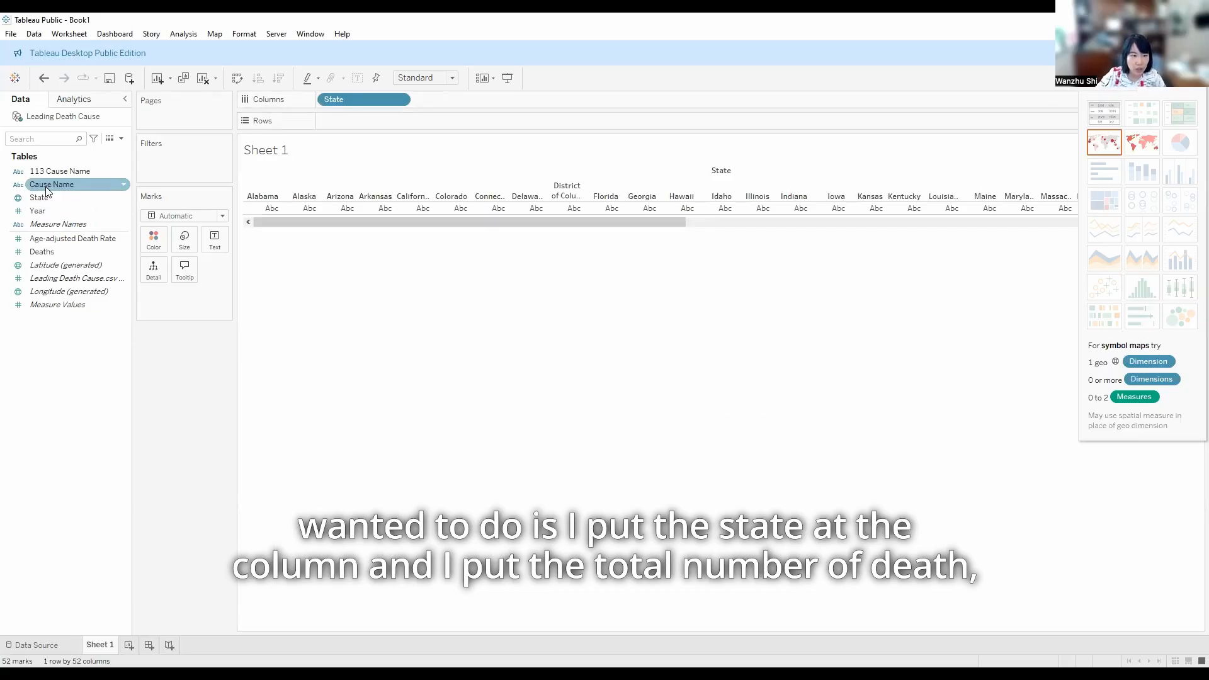
left_click_drag(61, 251, 62, 253)
left_click_drag(318, 177, 367, 120)
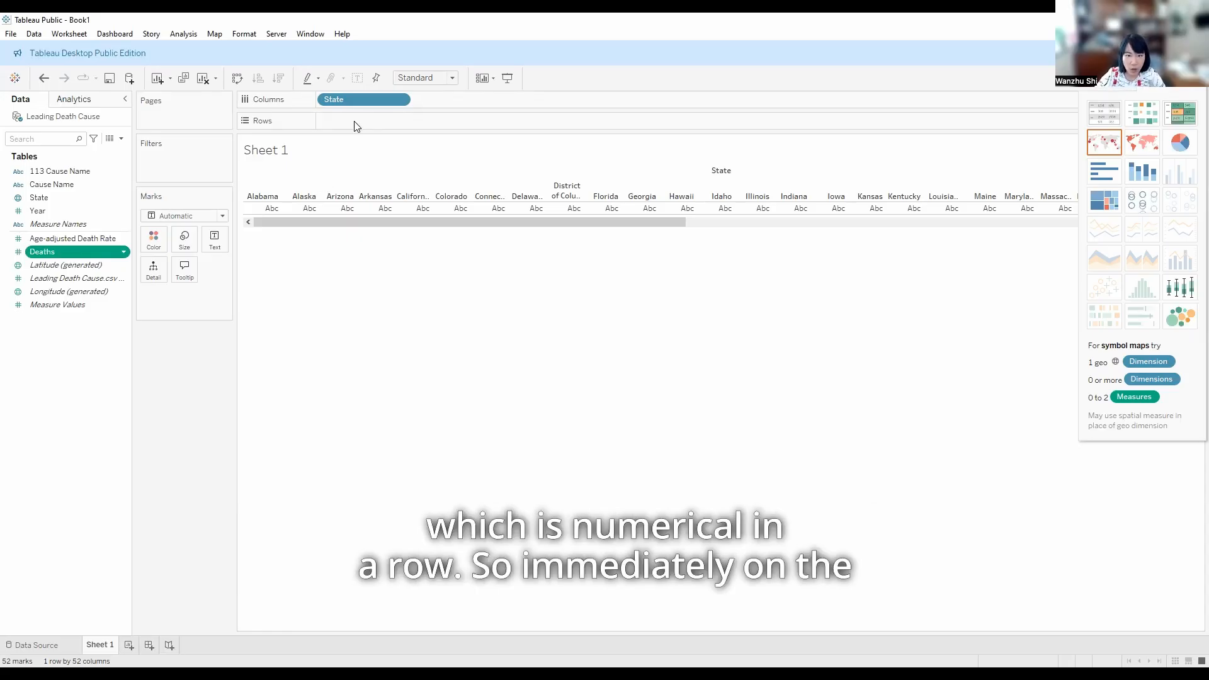
left_click_drag(356, 126, 673, 328)
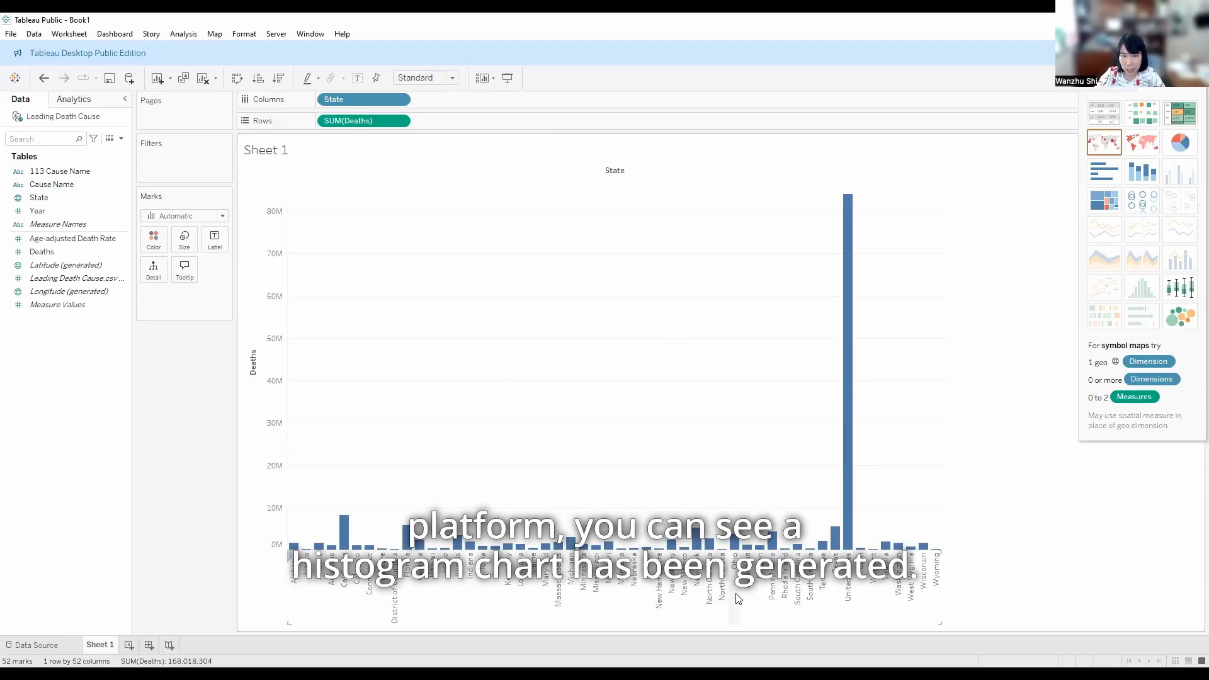
Sort the states in descending order of deaths and exclude the United States bar from the chart
left_click(279, 80)
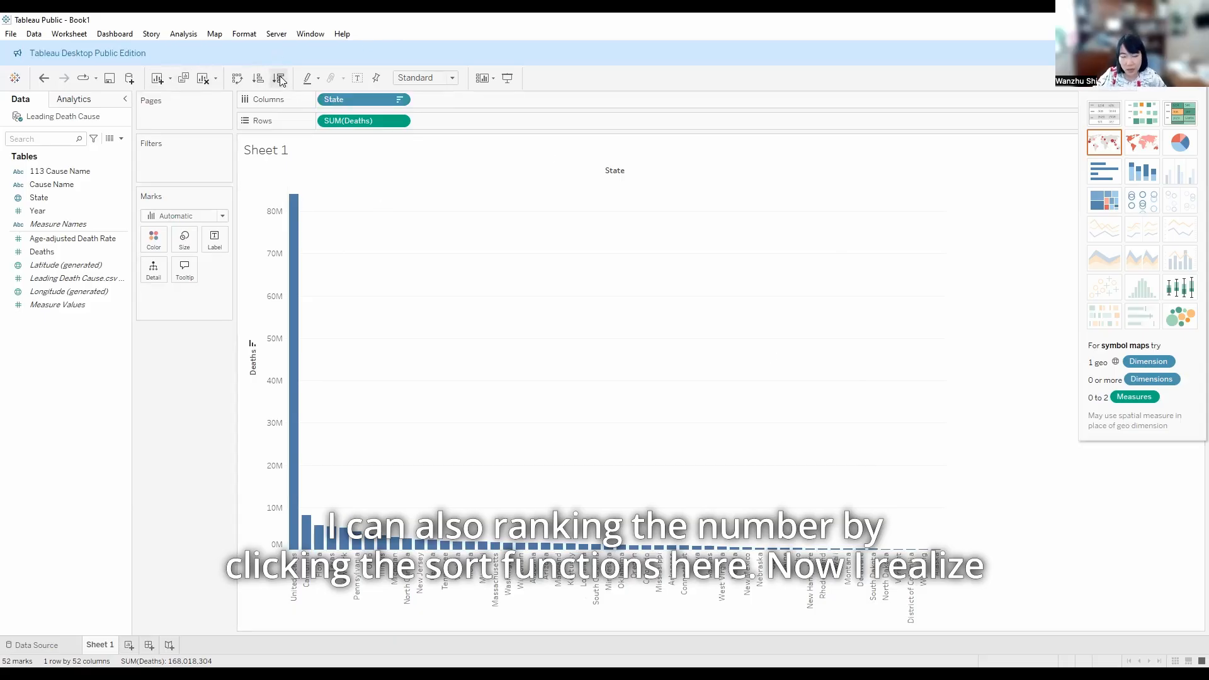
mouse_move(296, 317)
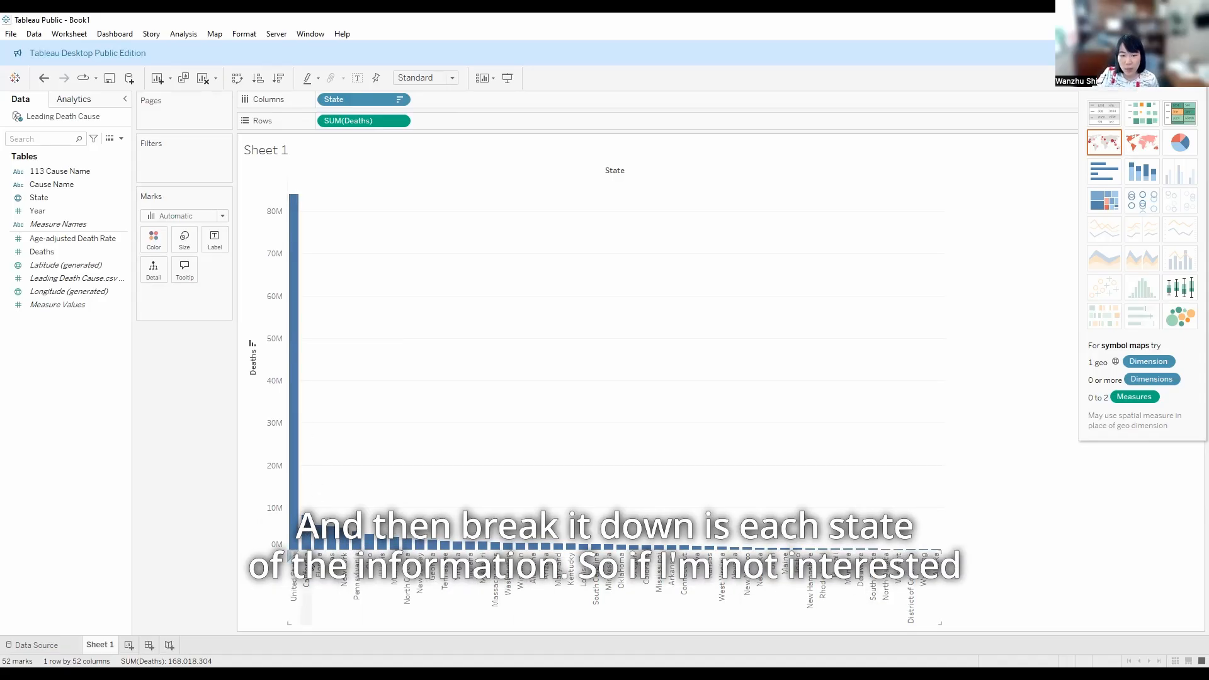
right_click(293, 547)
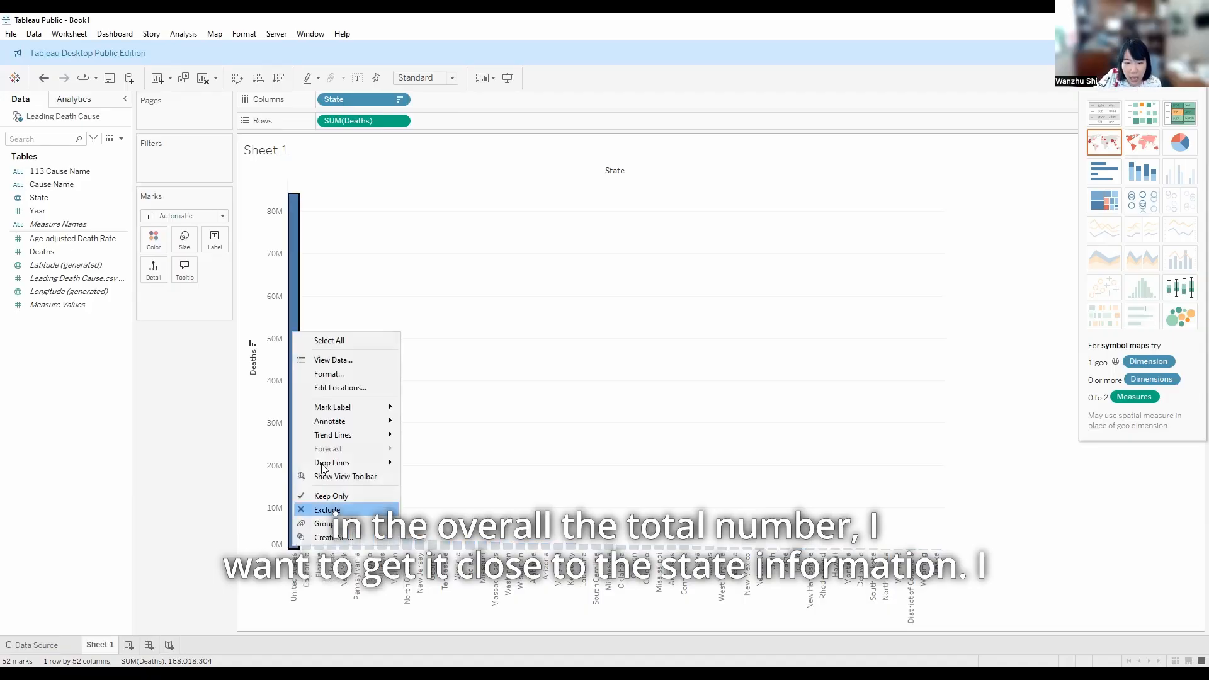
left_click(348, 511)
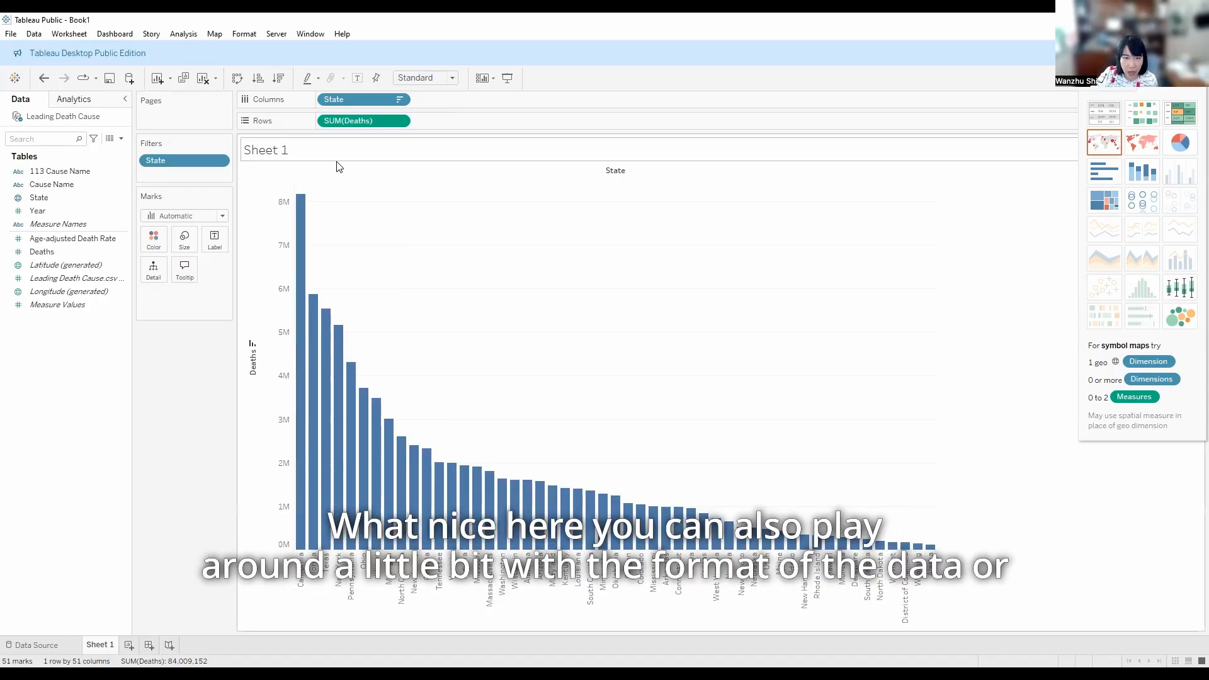
left_click(158, 246)
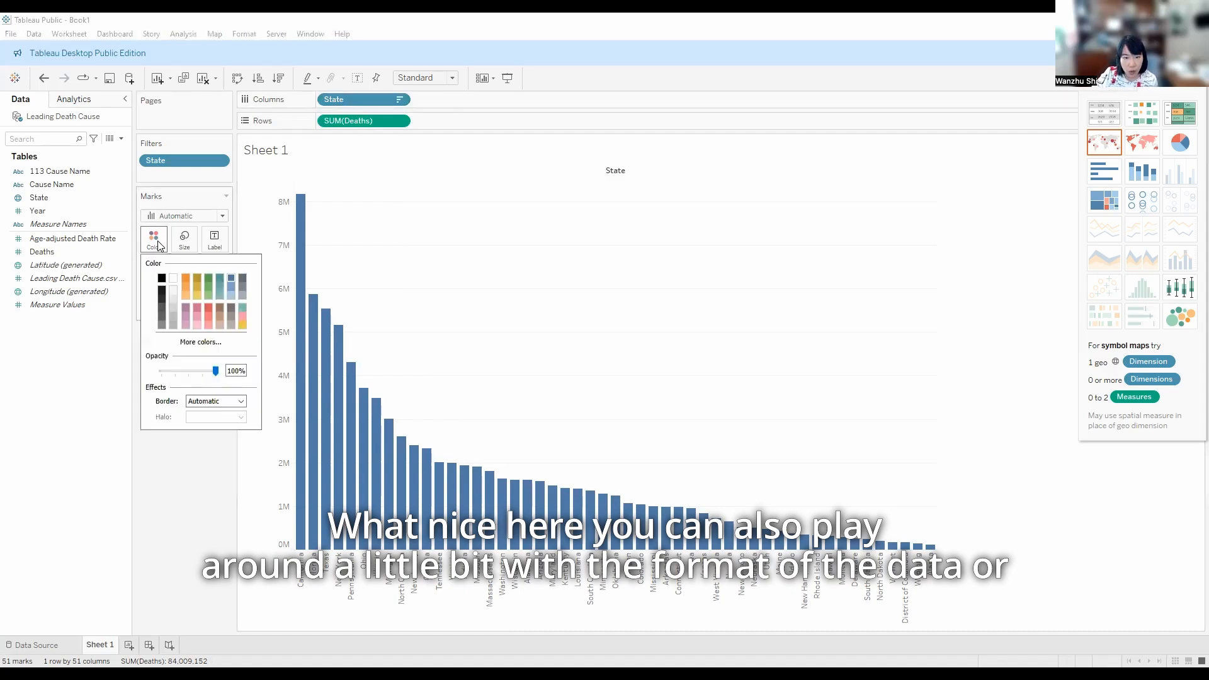
left_click(375, 176)
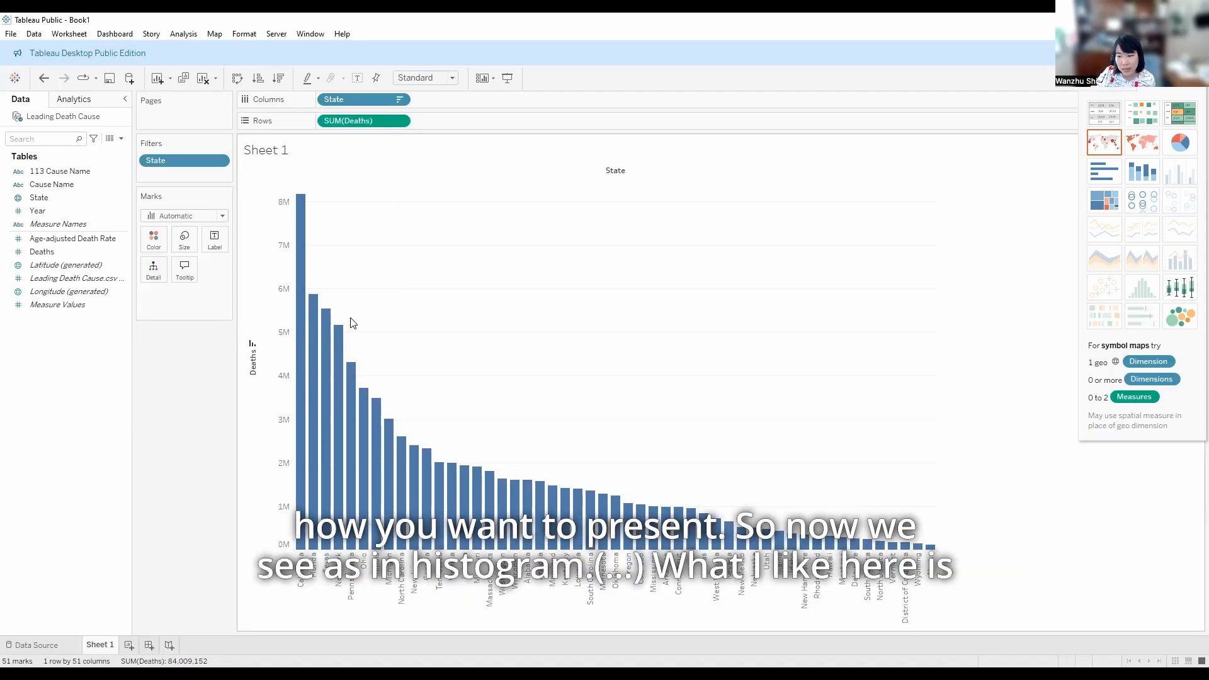
Convert the bar chart to a symbol map centred on the United States and enlarge its dots
left_click(1114, 147)
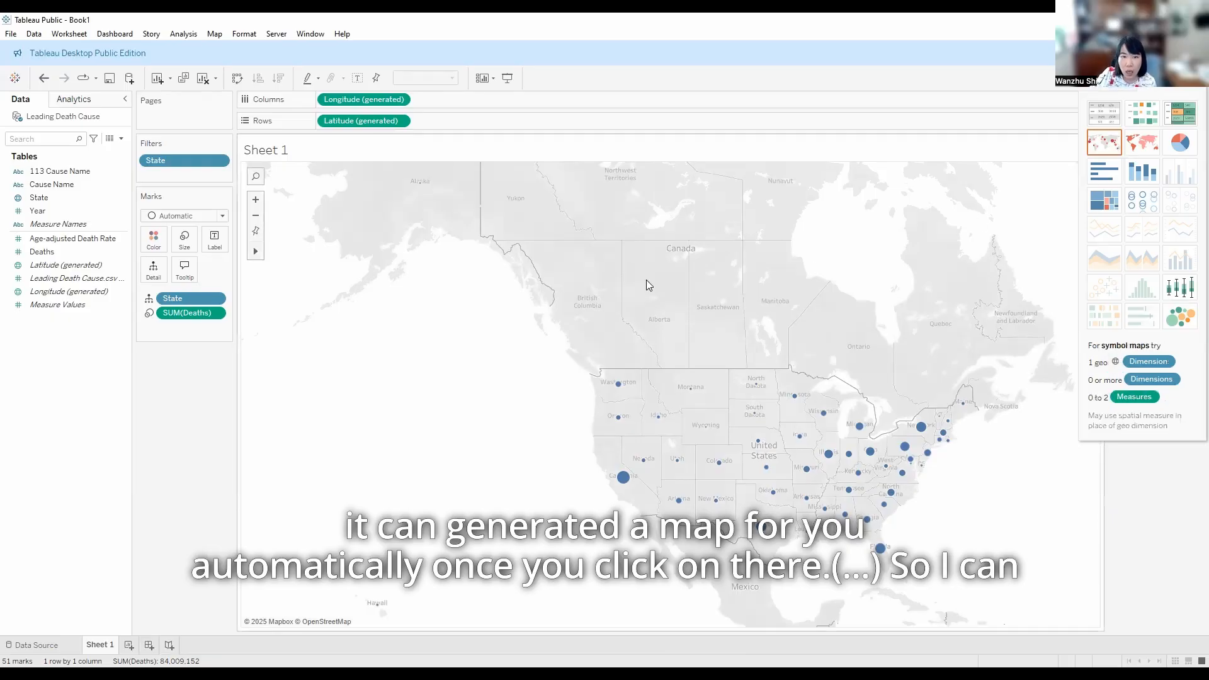
left_click(255, 200)
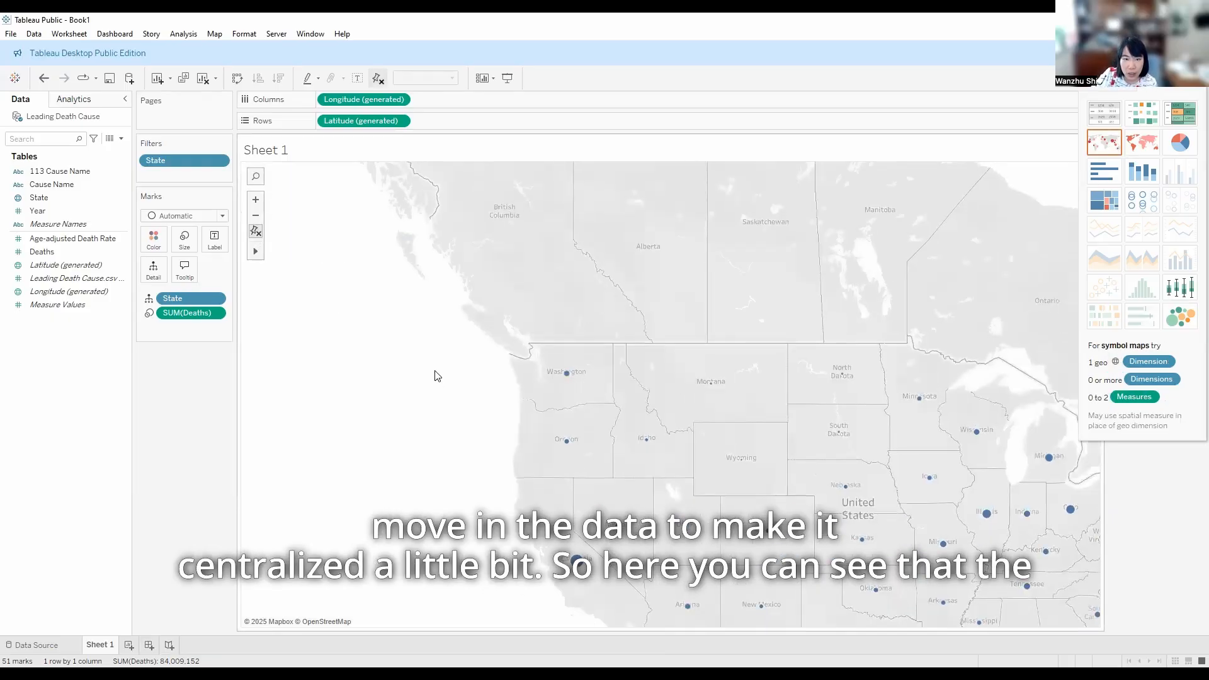
mouse_move(255, 251)
left_click_drag(669, 424, 406, 300)
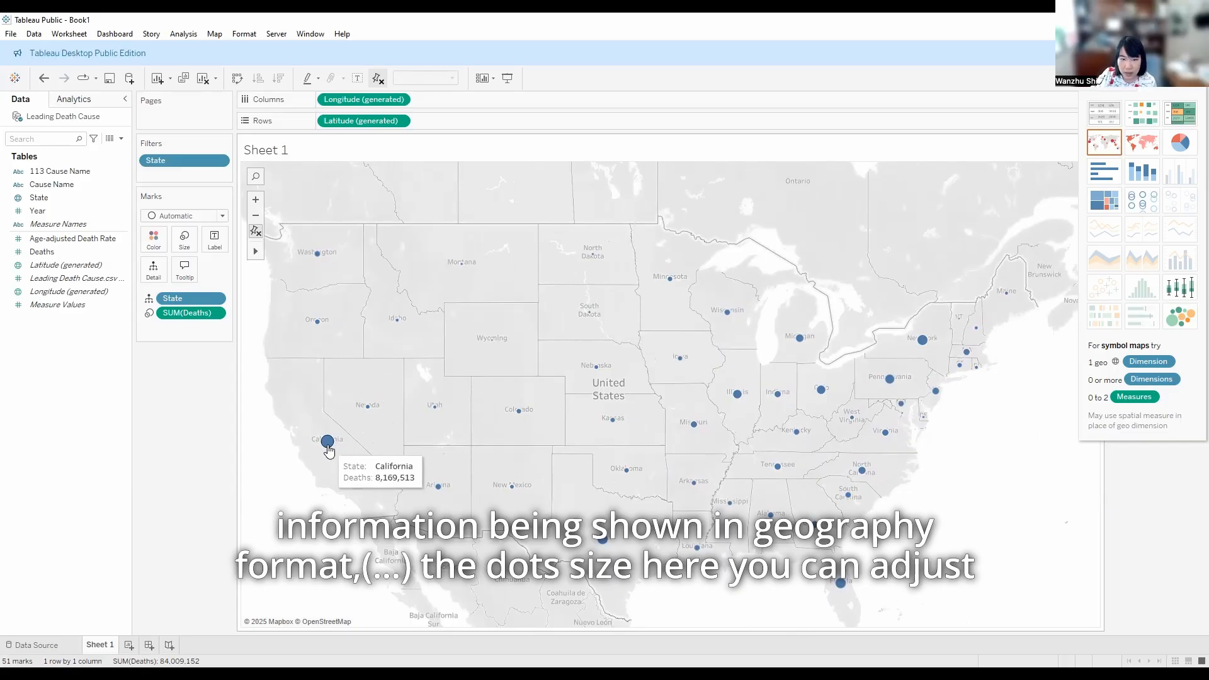
left_click(179, 251)
left_click_drag(206, 270, 230, 270)
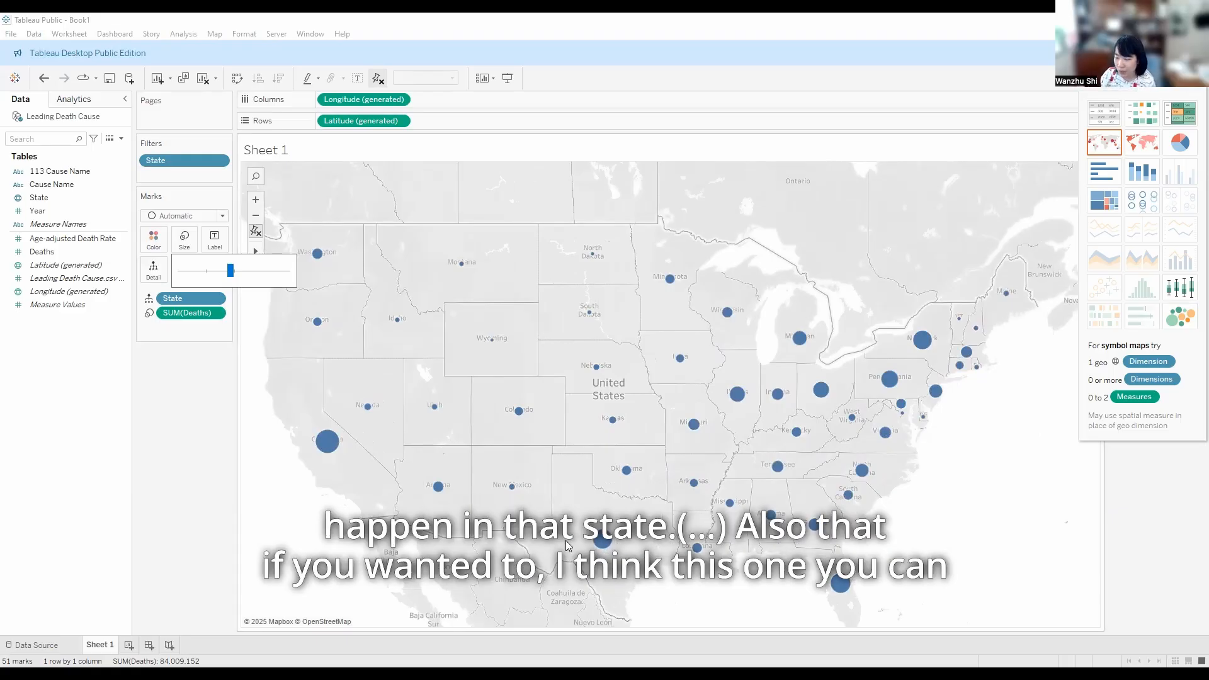
Try coloring the map dots by State, and return the State field to Detail
left_click(149, 299)
left_click(157, 314)
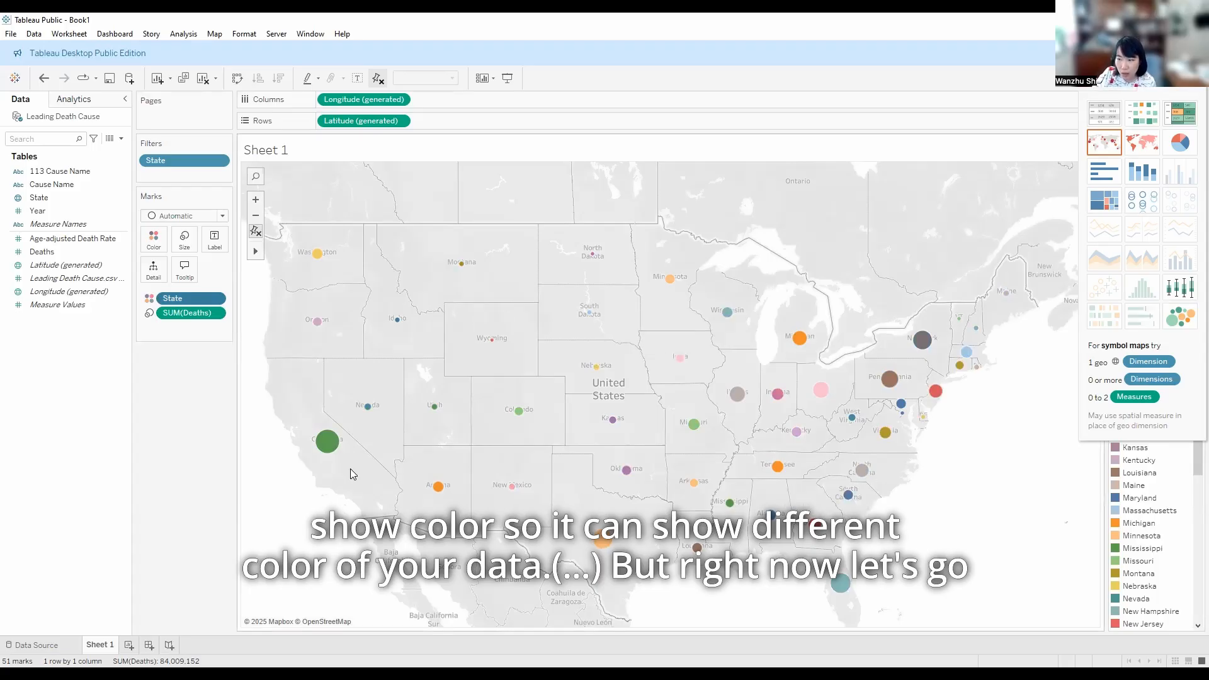
left_click(149, 298)
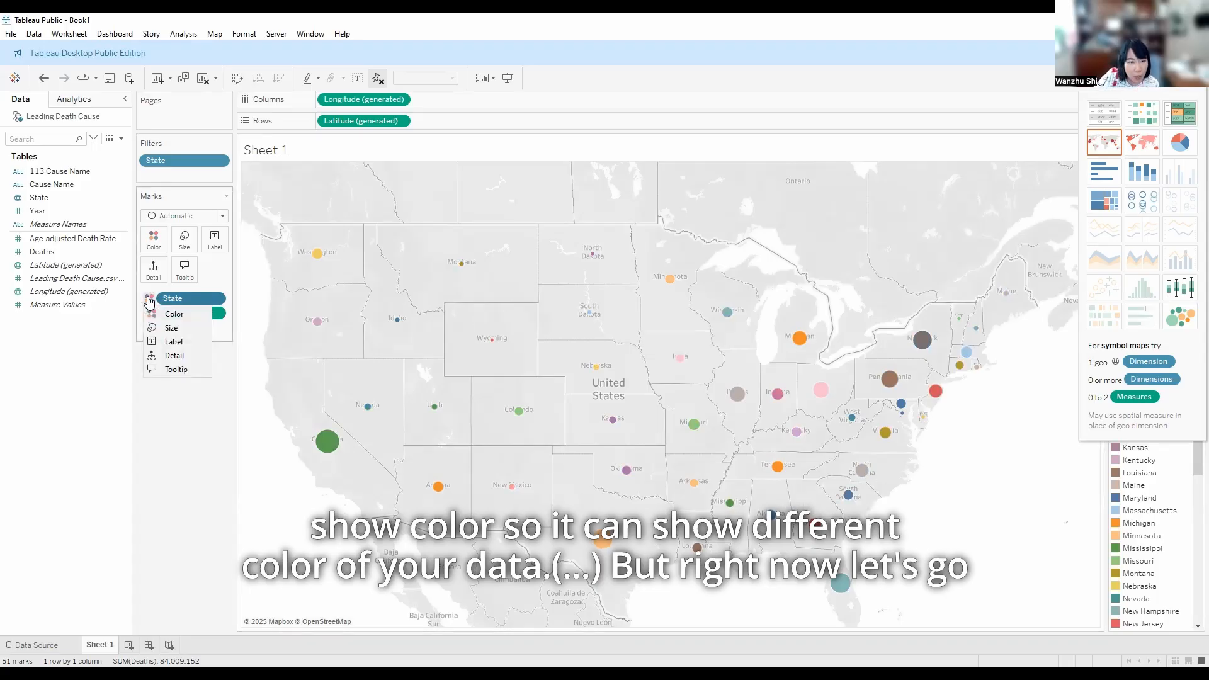
left_click(163, 356)
mouse_move(313, 445)
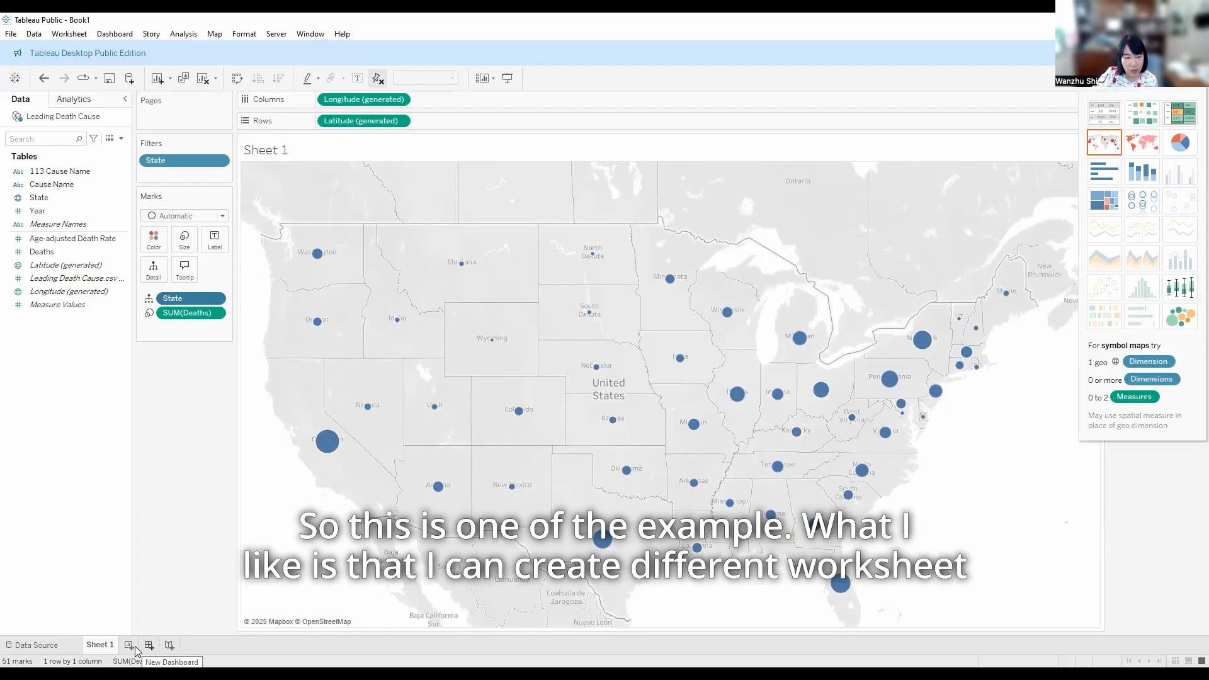
Add a second worksheet and a new dashboard to the workbook, and switch to the empty second worksheet
left_click(104, 646)
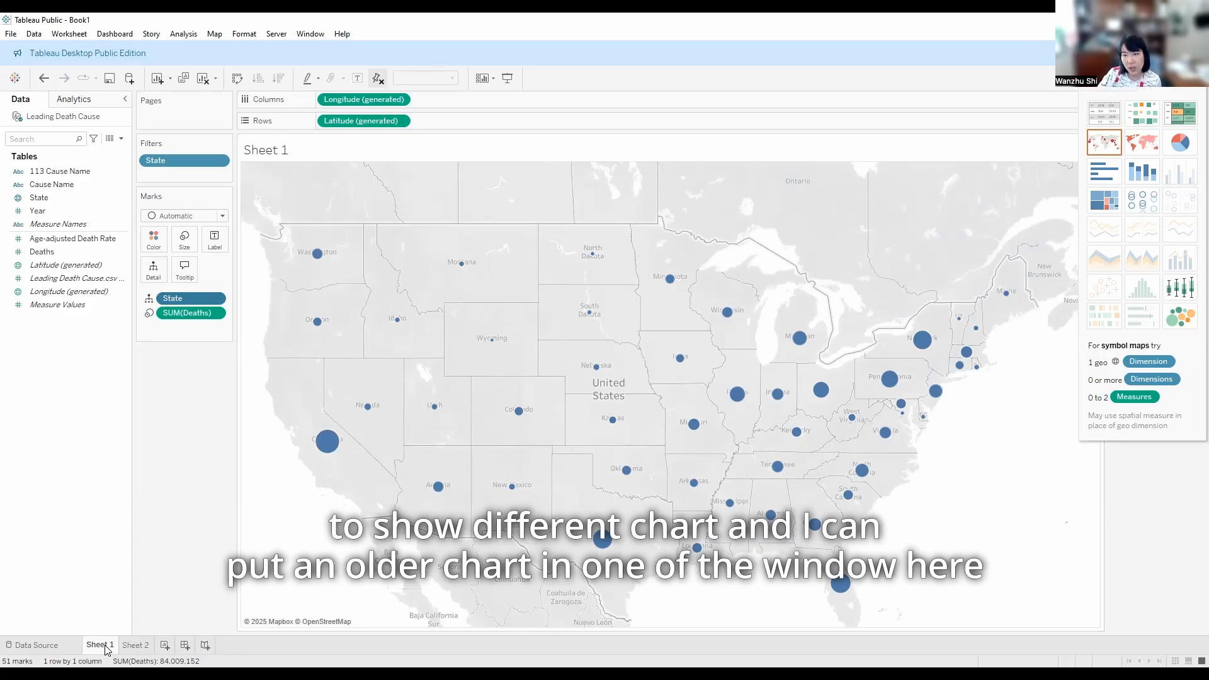
left_click(185, 645)
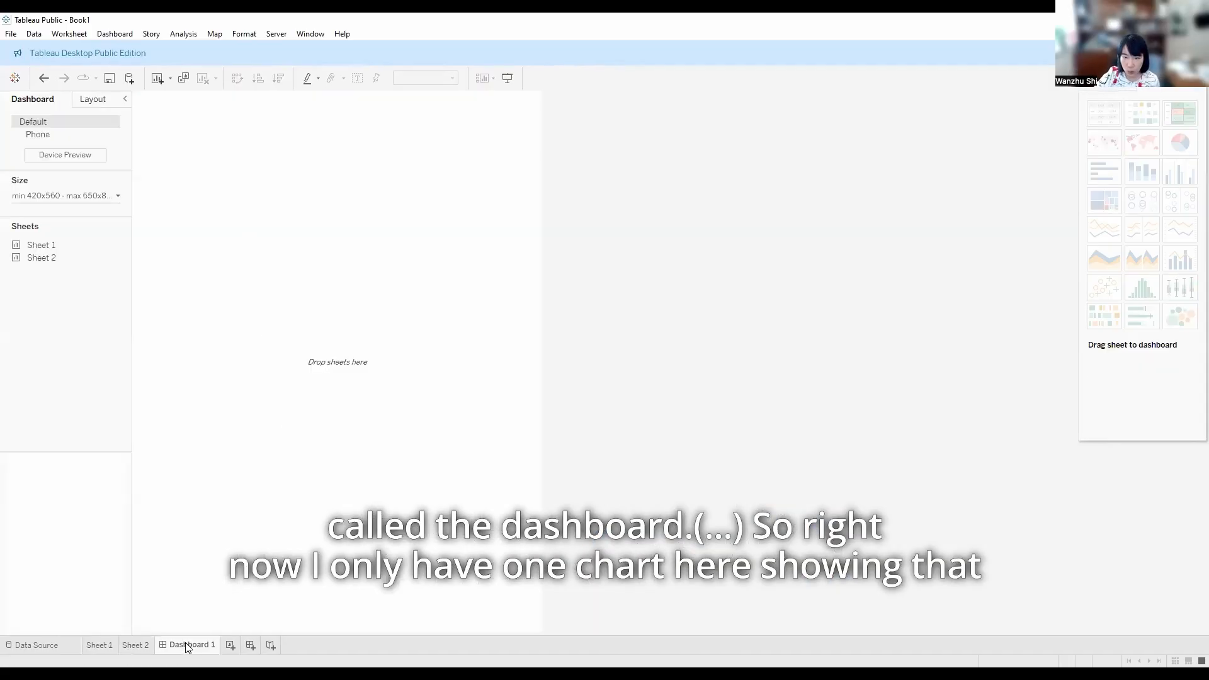
left_click(101, 645)
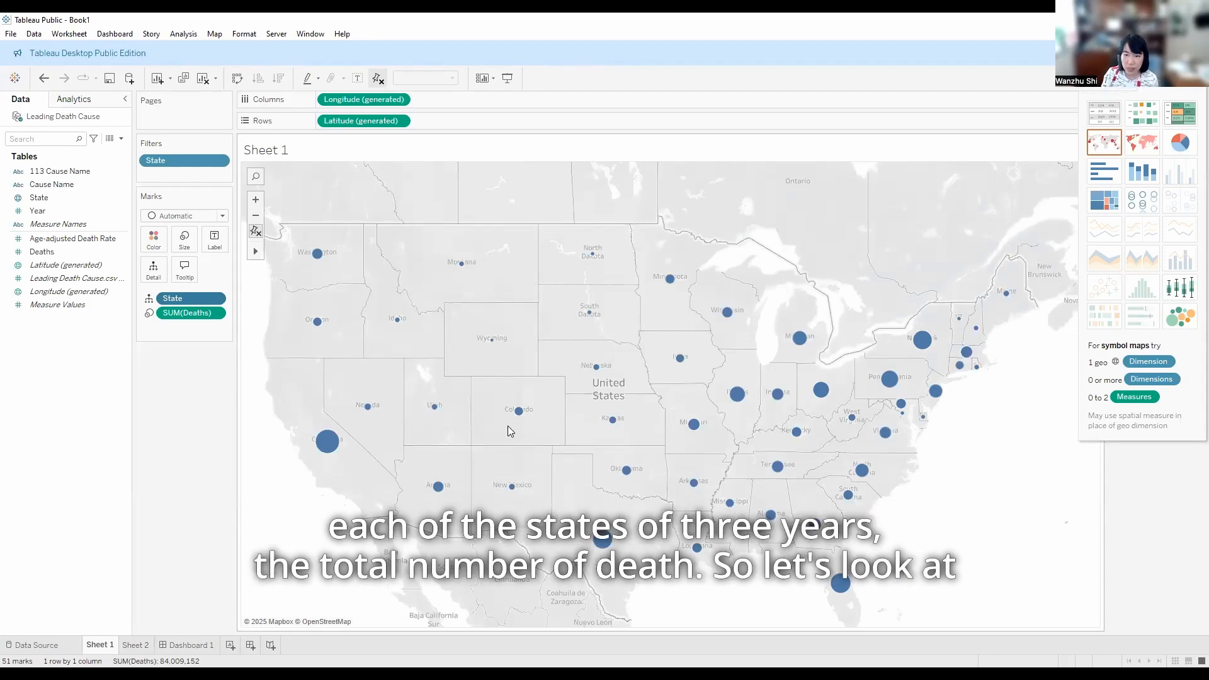
left_click(136, 645)
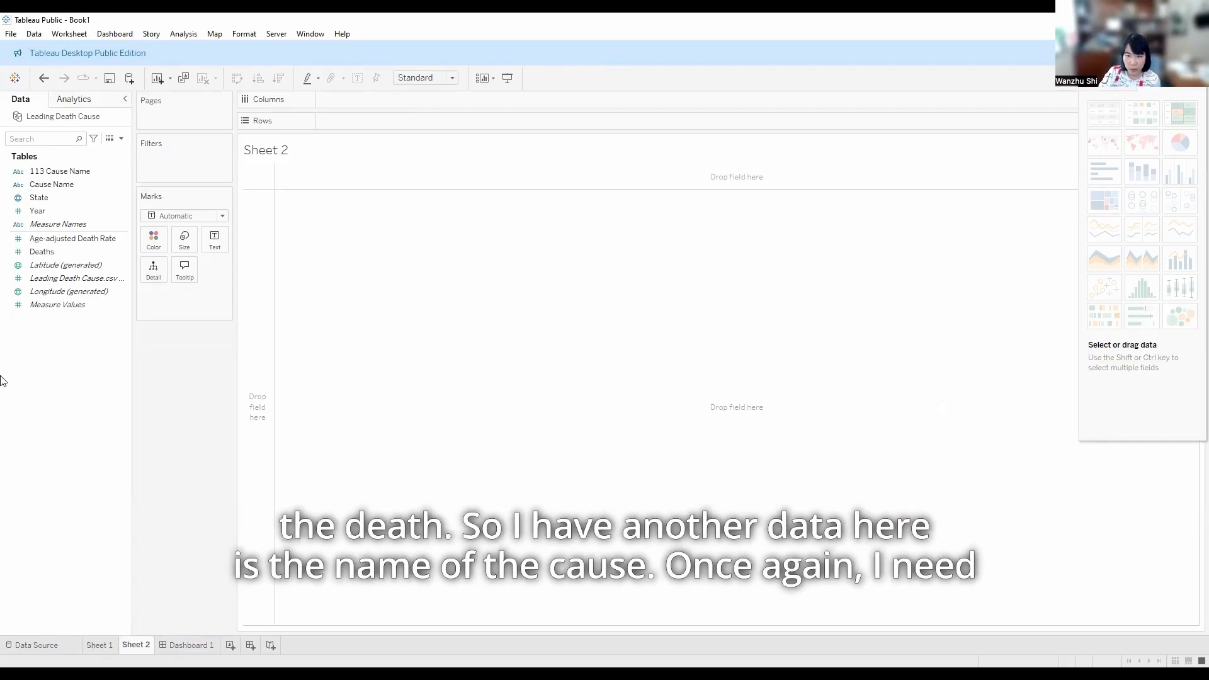
Build a bar chart of Deaths by Cause Name on Sheet 2 and sort it in descending order of deaths
left_click_drag(34, 187, 305, 165)
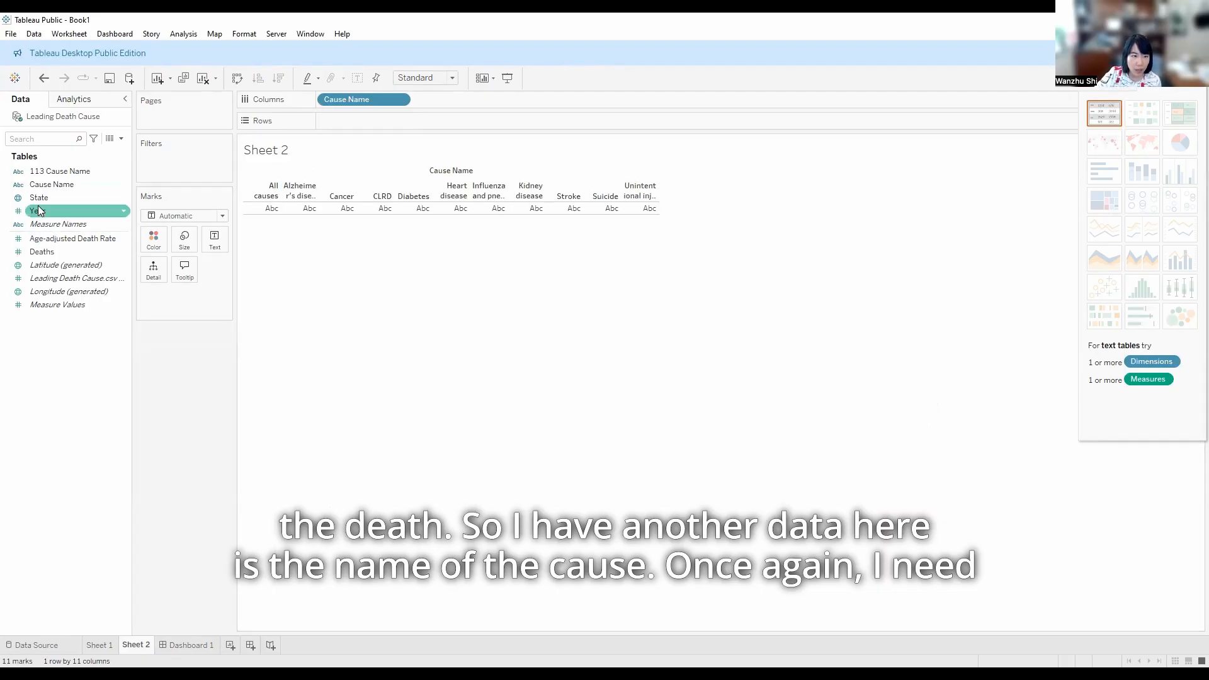
left_click_drag(43, 253, 340, 126)
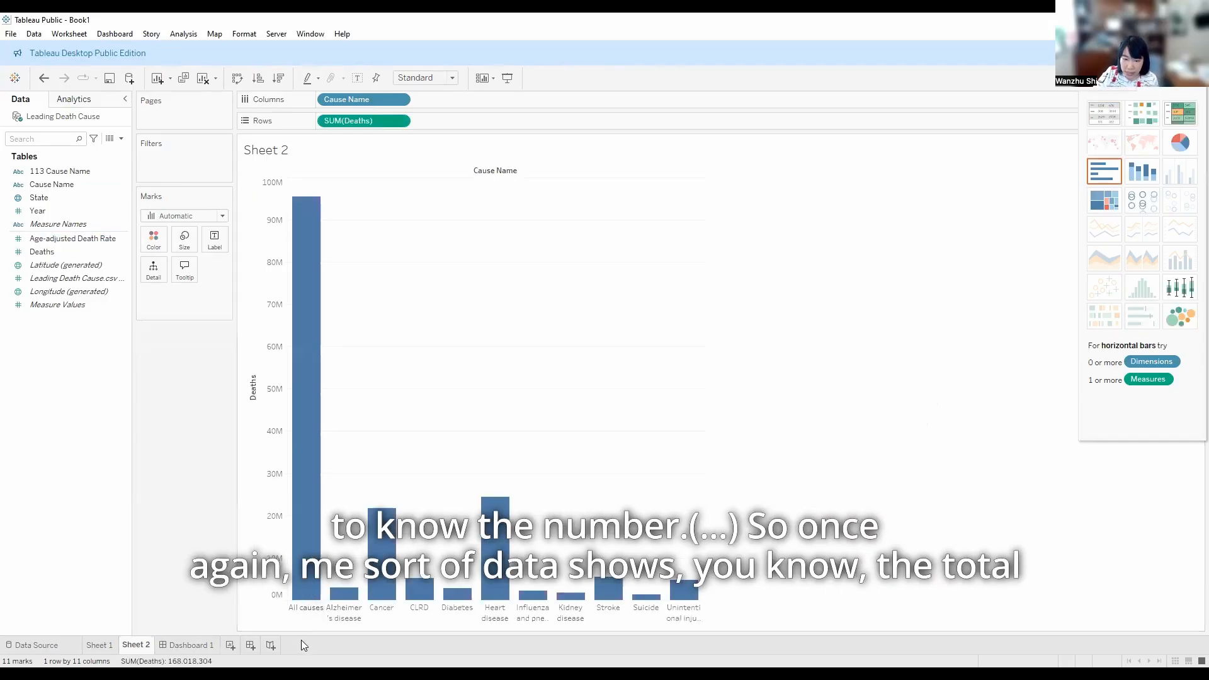
left_click(257, 77)
mouse_move(301, 484)
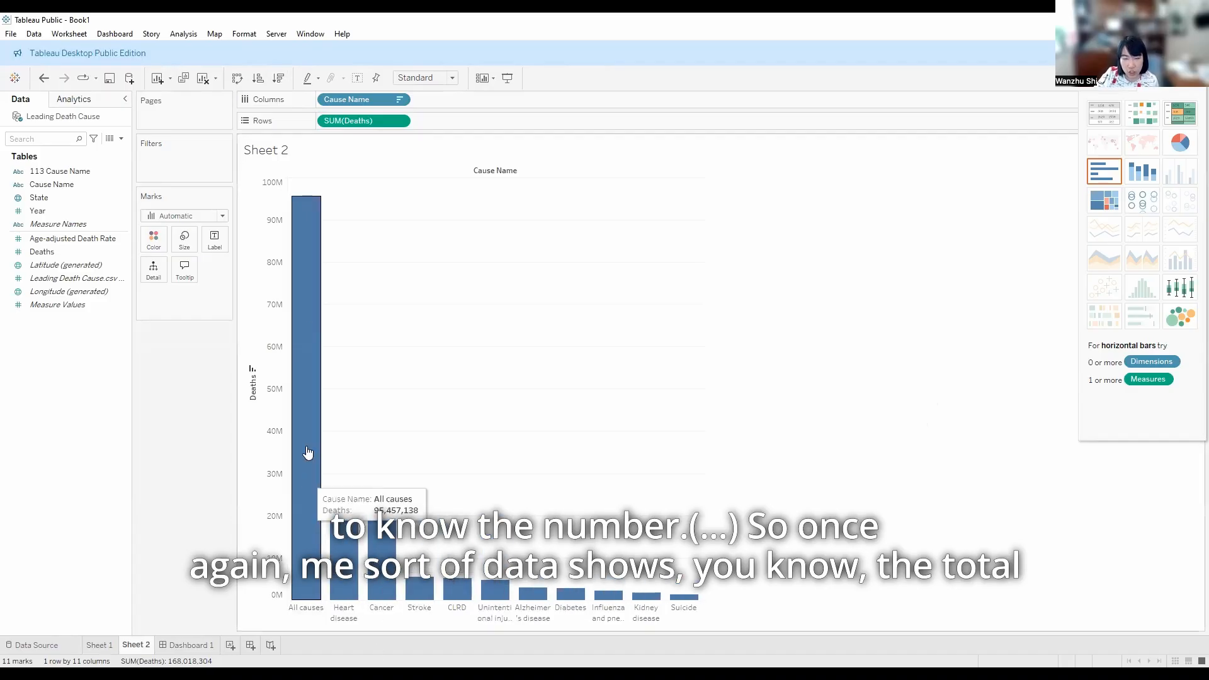
Exclude the All causes bar from the chart and inspect the bars of the three leading causes
right_click(311, 408)
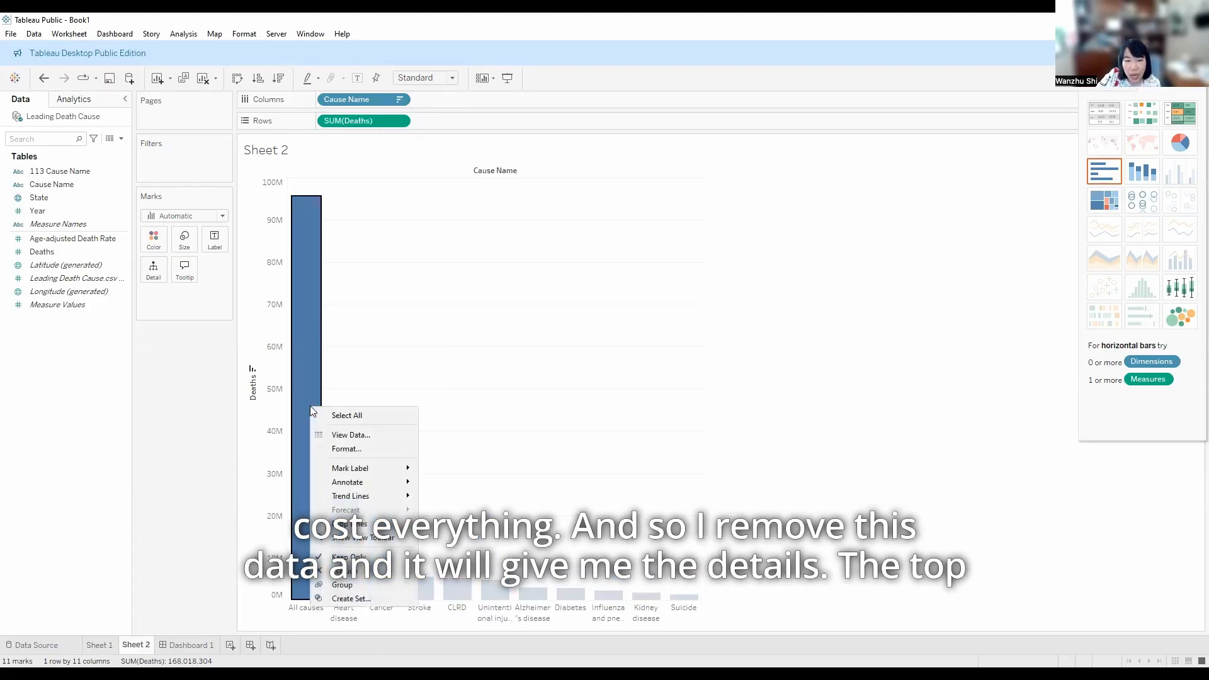
left_click(367, 573)
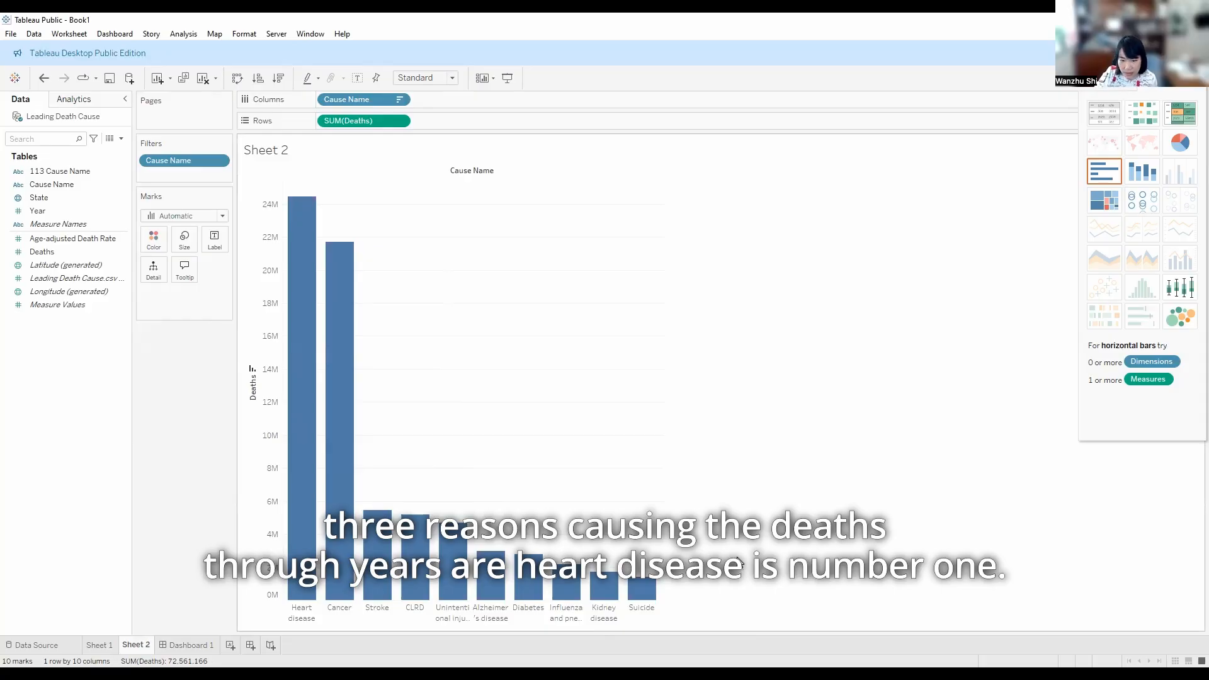
mouse_move(303, 603)
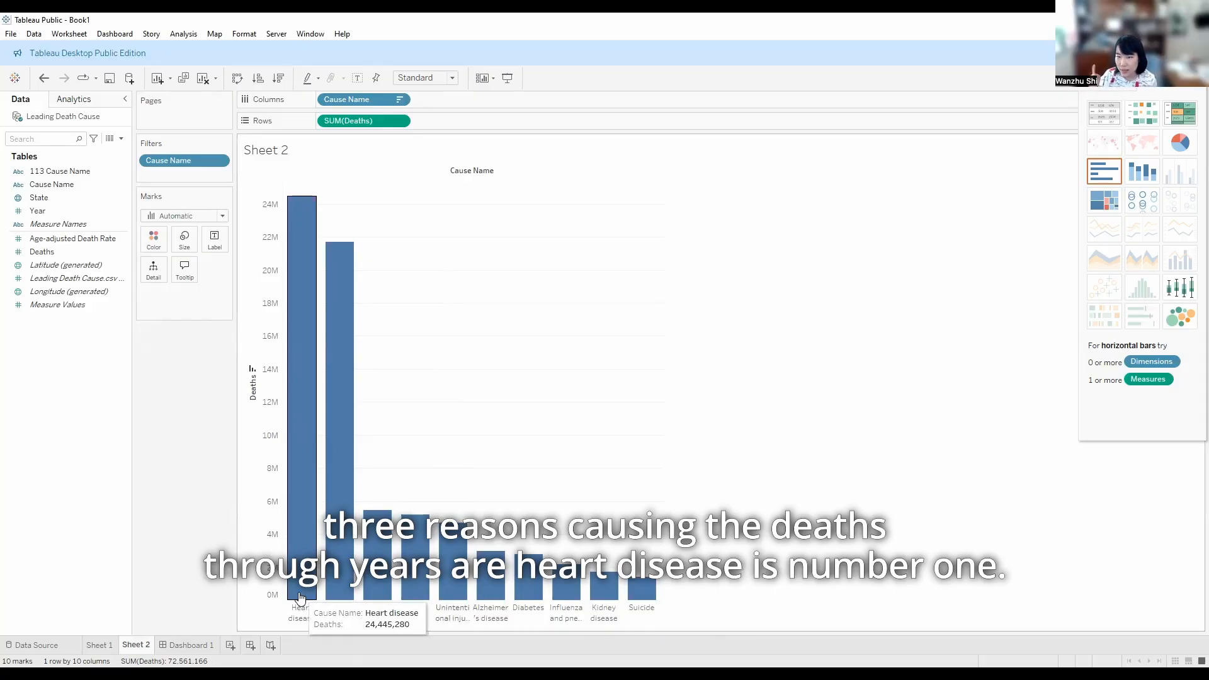
mouse_move(341, 567)
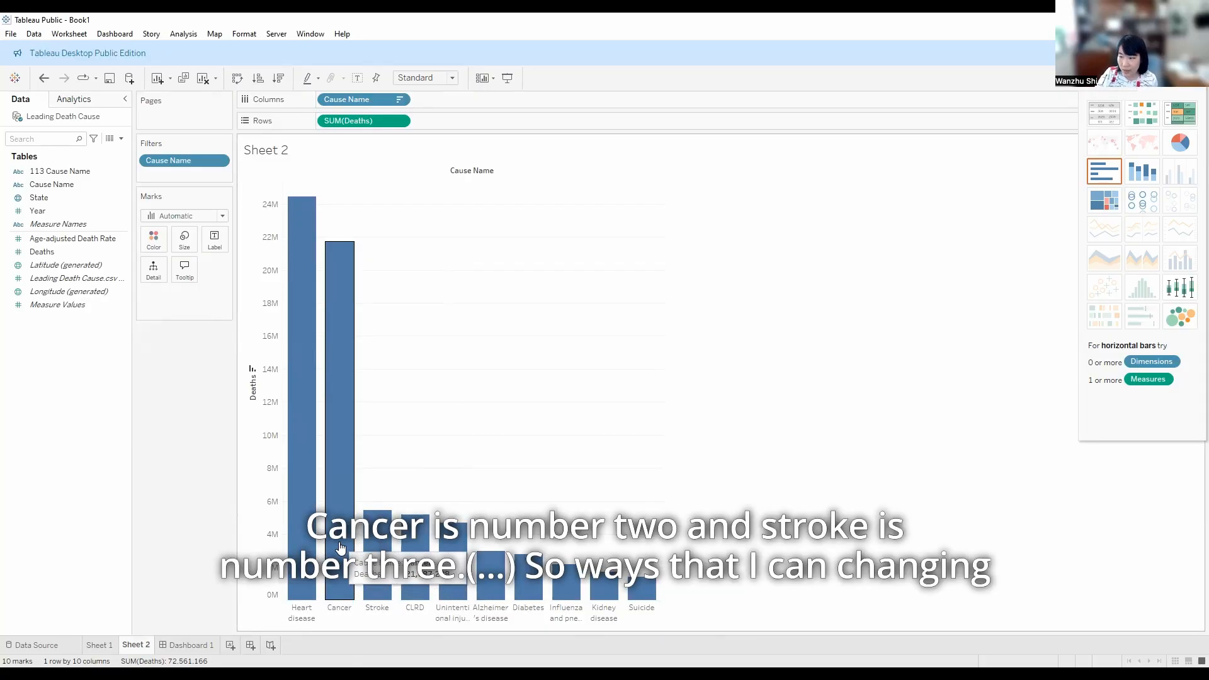
mouse_move(372, 542)
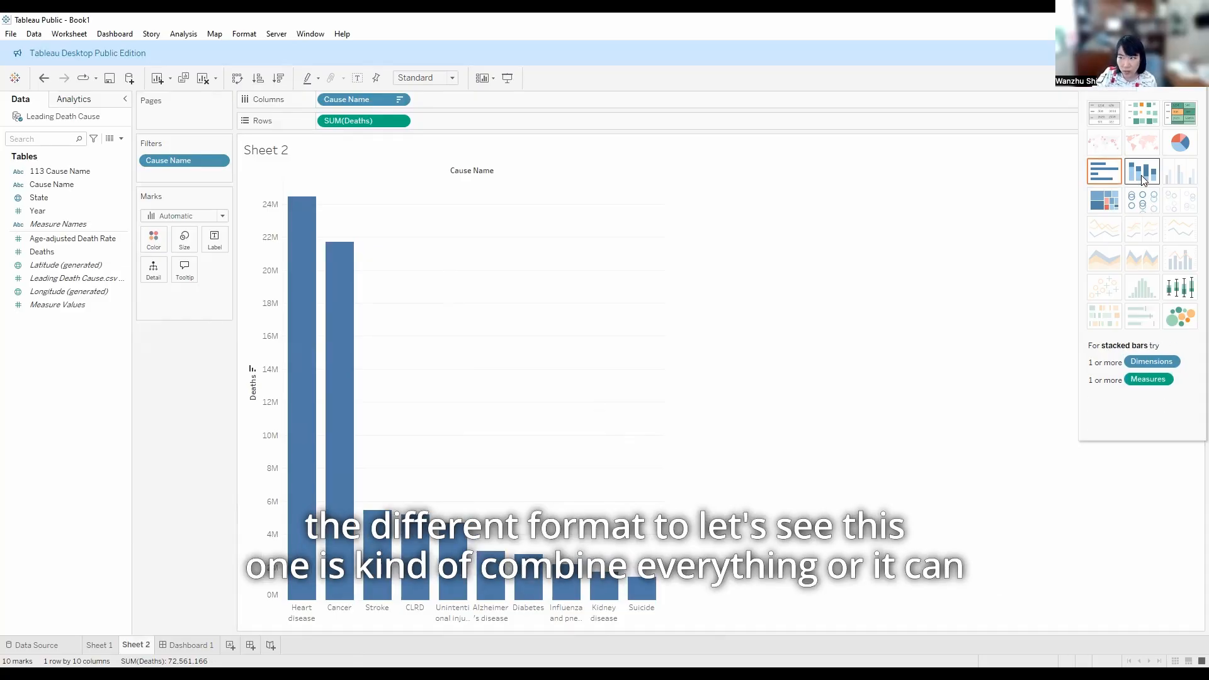
Try showing the deaths by cause as a pie chart, as stacked bars and as a highlight table
left_click(1188, 145)
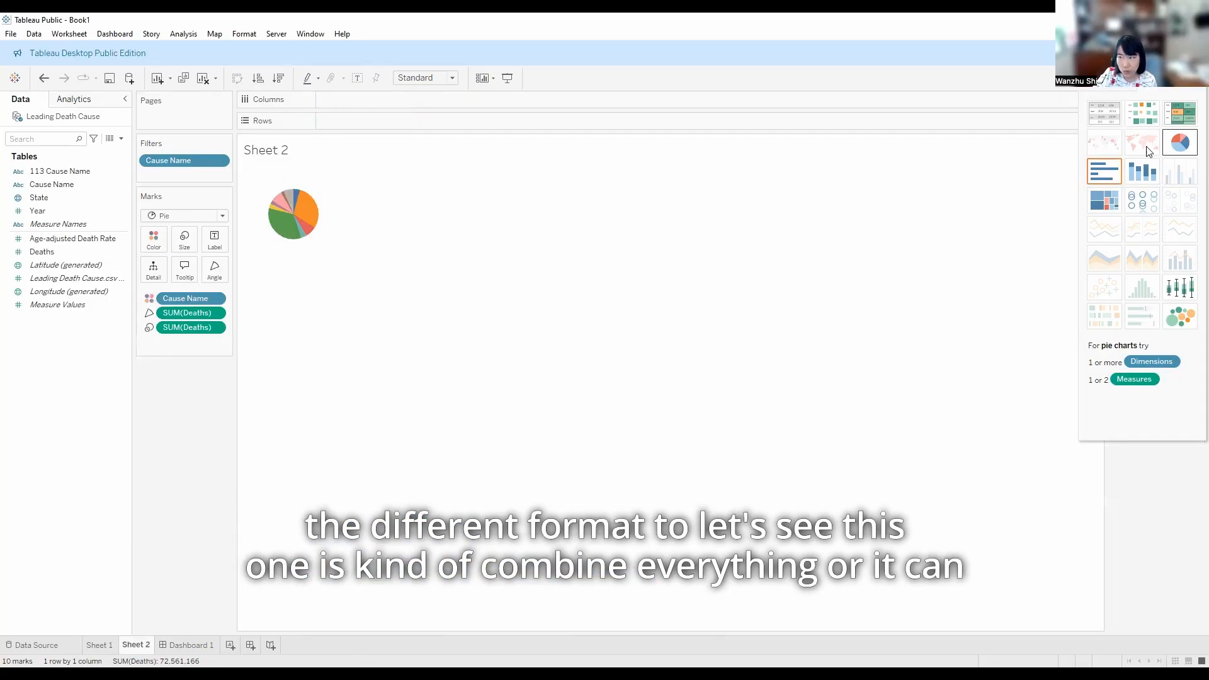
left_click(1136, 181)
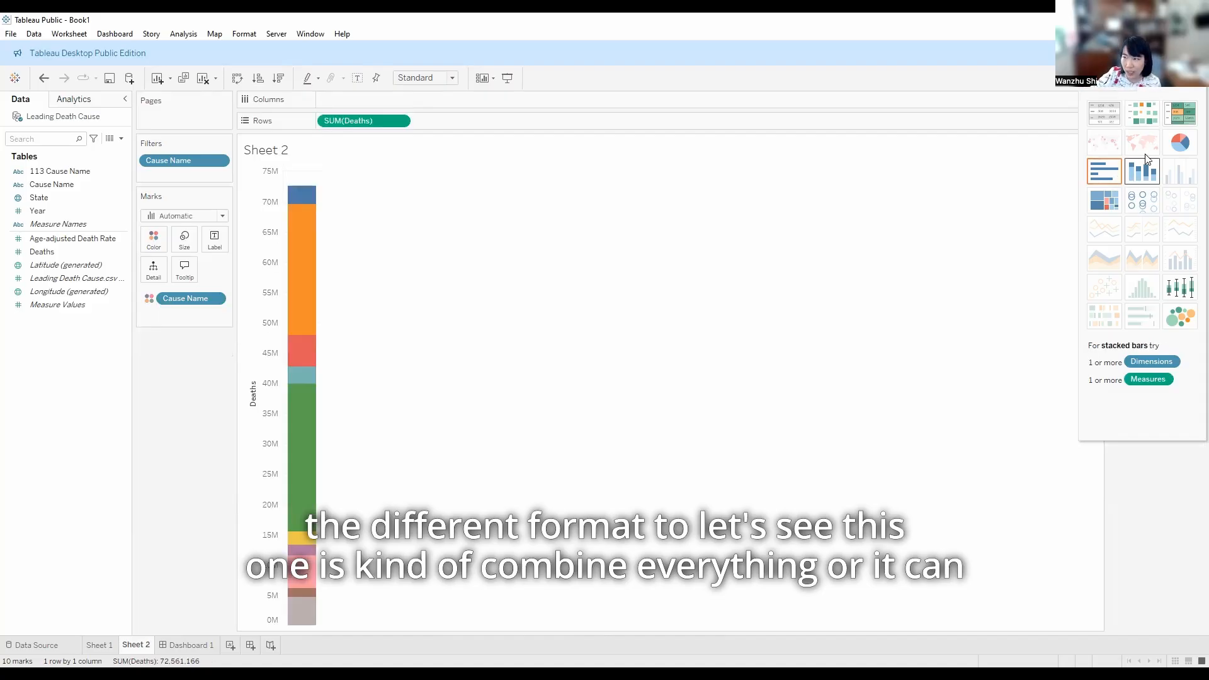
left_click(1187, 116)
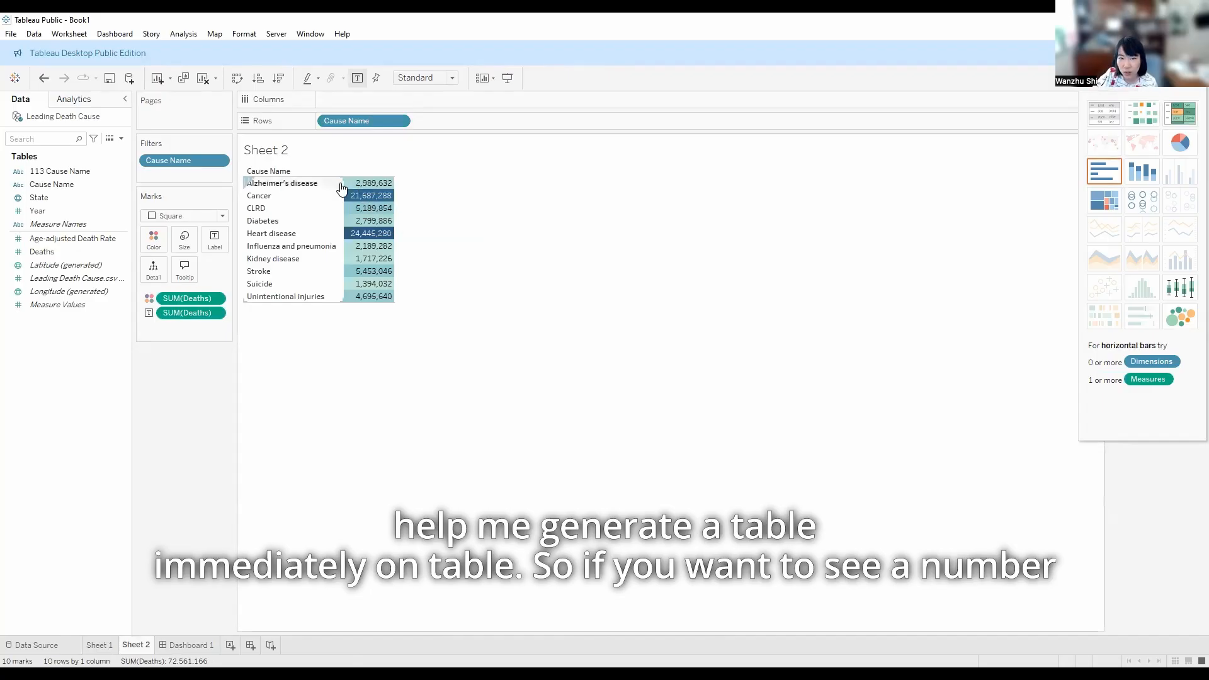
mouse_move(391, 285)
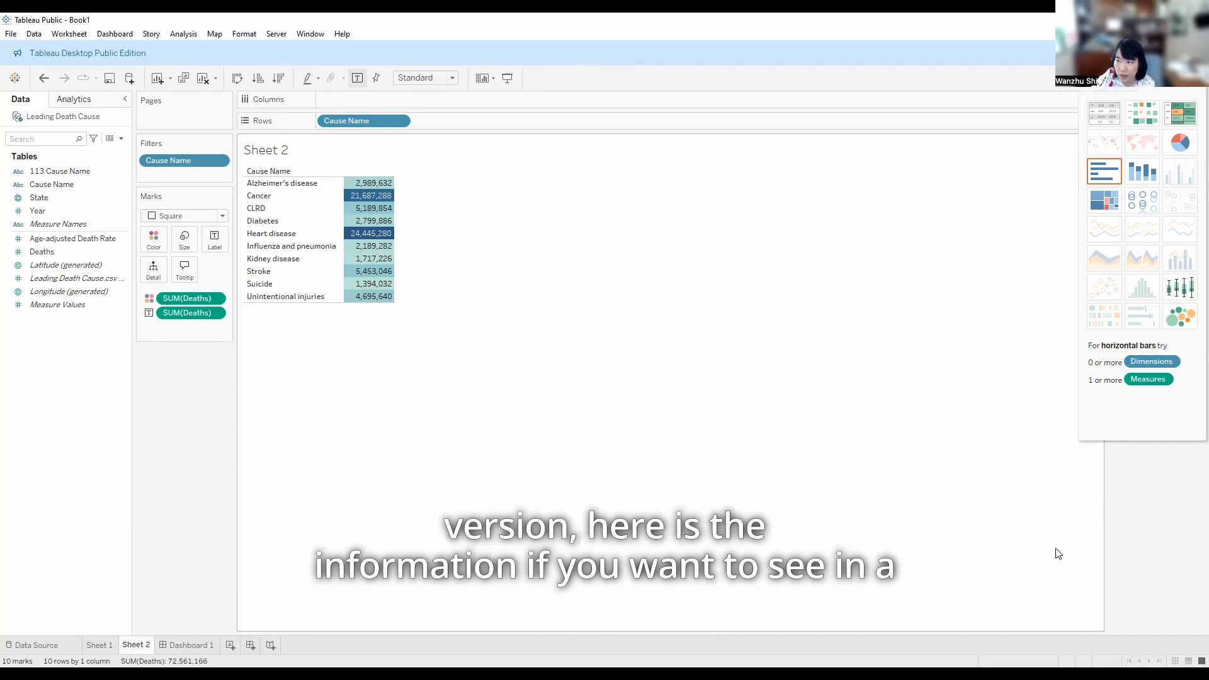
Convert the chart to horizontal bars and sort the causes in descending order of deaths
left_click(1109, 182)
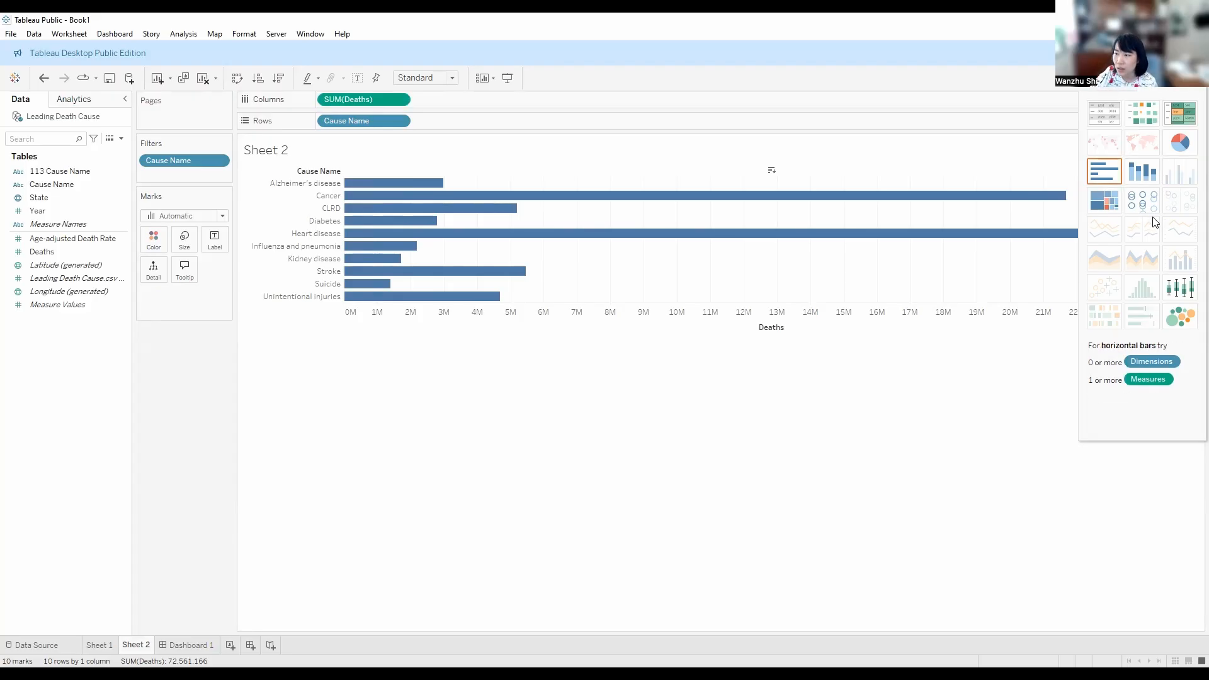
left_click(1127, 183)
left_click(1103, 177)
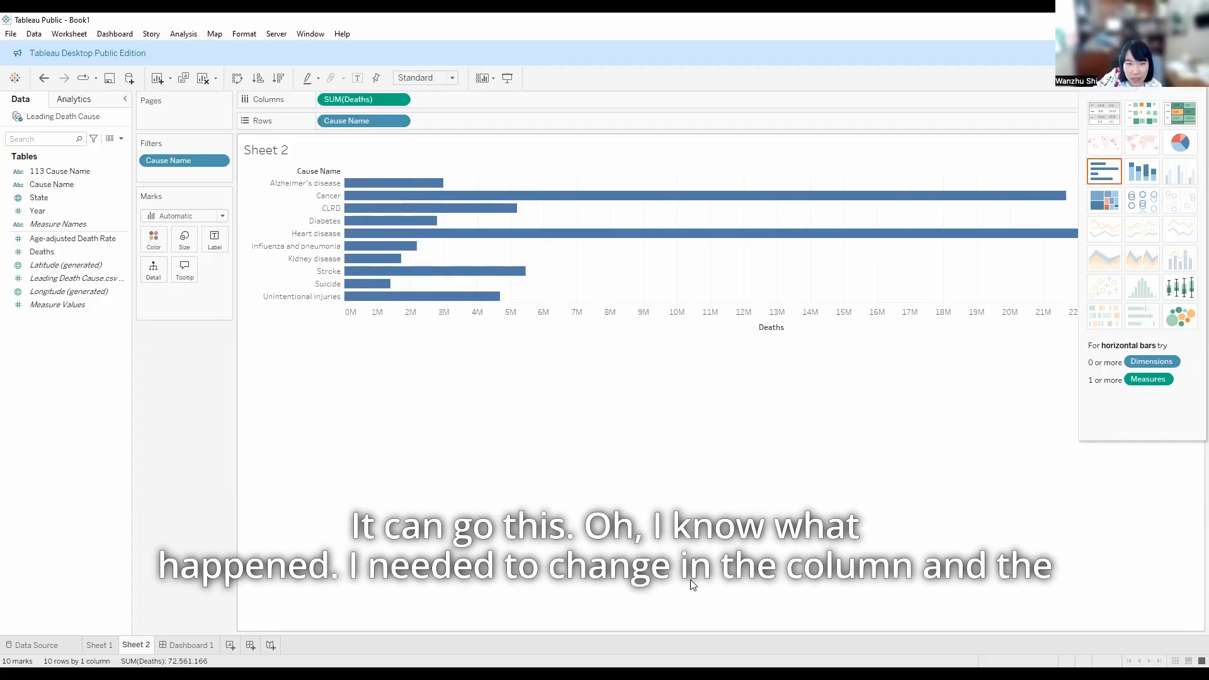
mouse_move(371, 120)
left_mouse_down()
mouse_move(387, 107)
mouse_move(392, 121)
left_mouse_up()
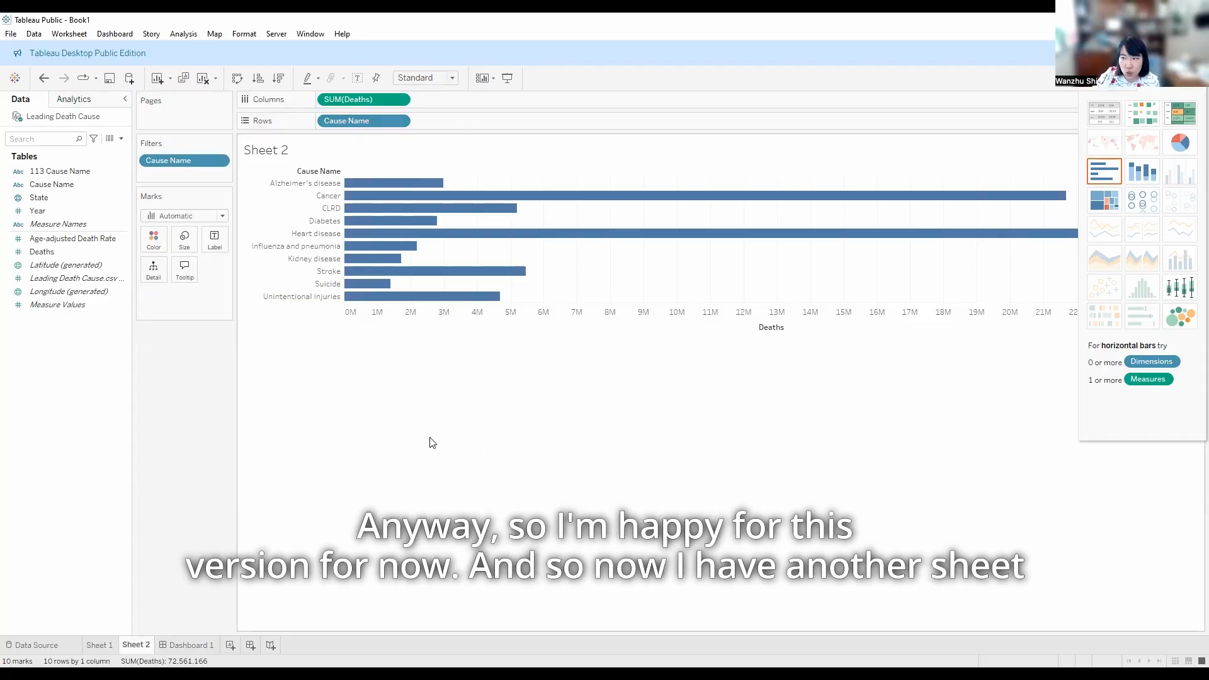
left_click(278, 77)
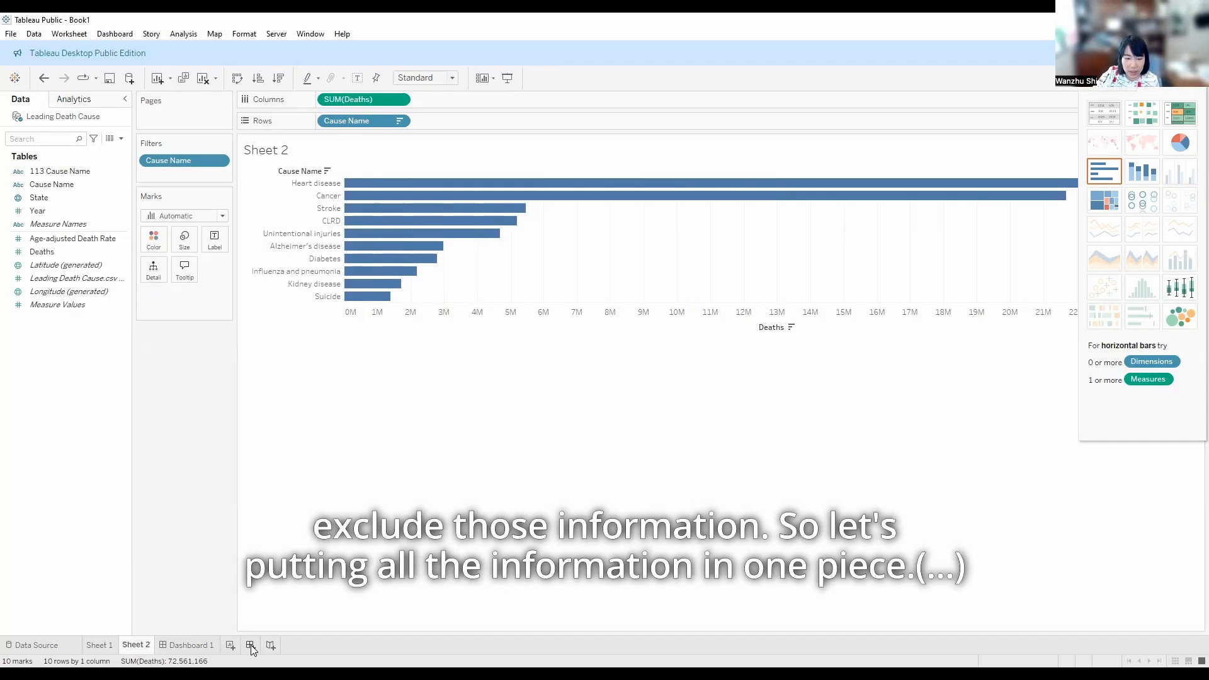
Add two more blank worksheets and a second dashboard to the workbook
left_click(231, 646)
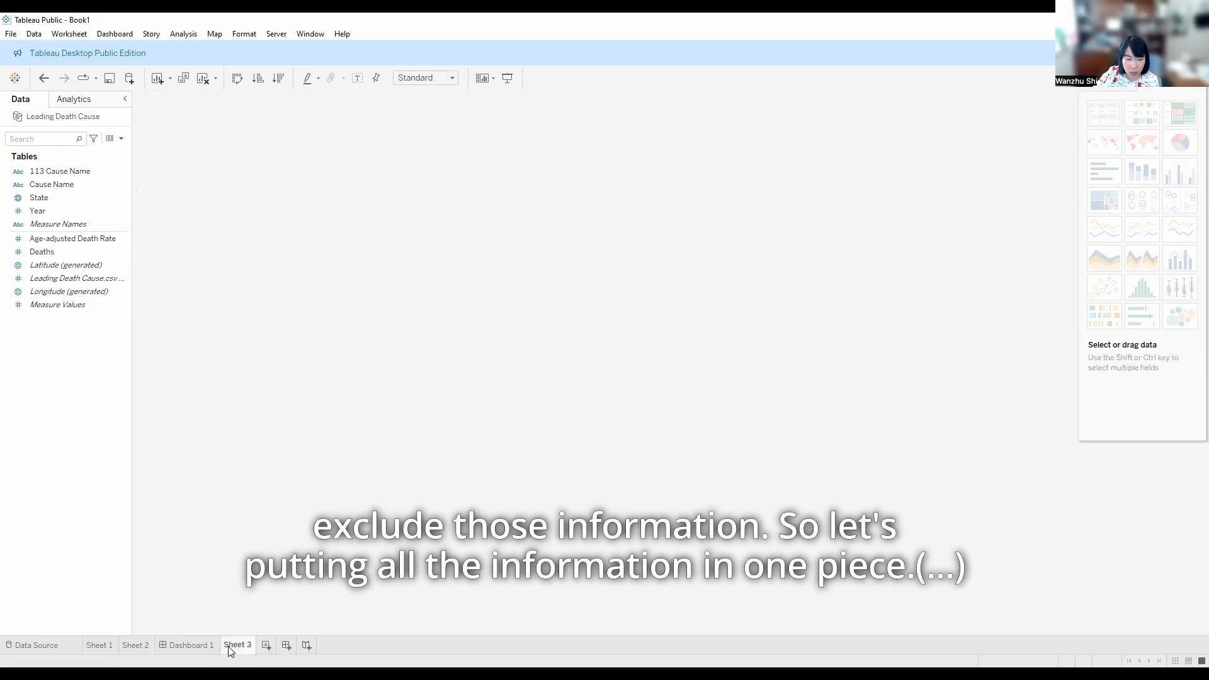
left_click(266, 646)
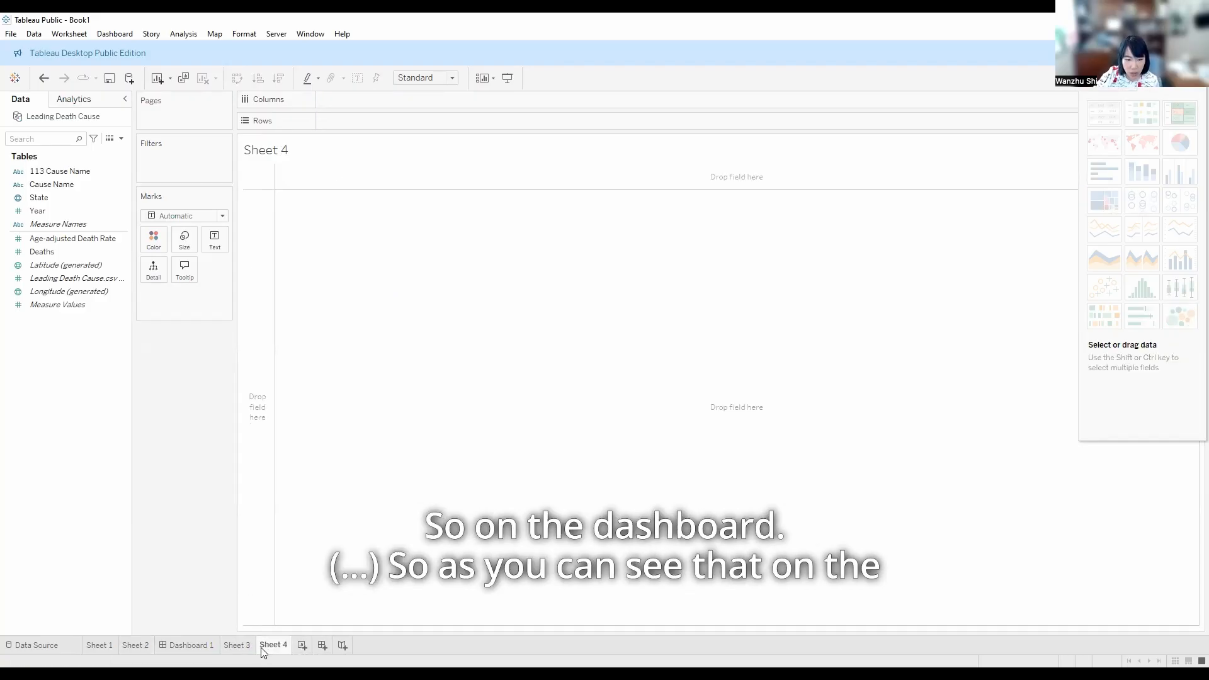
left_click(323, 645)
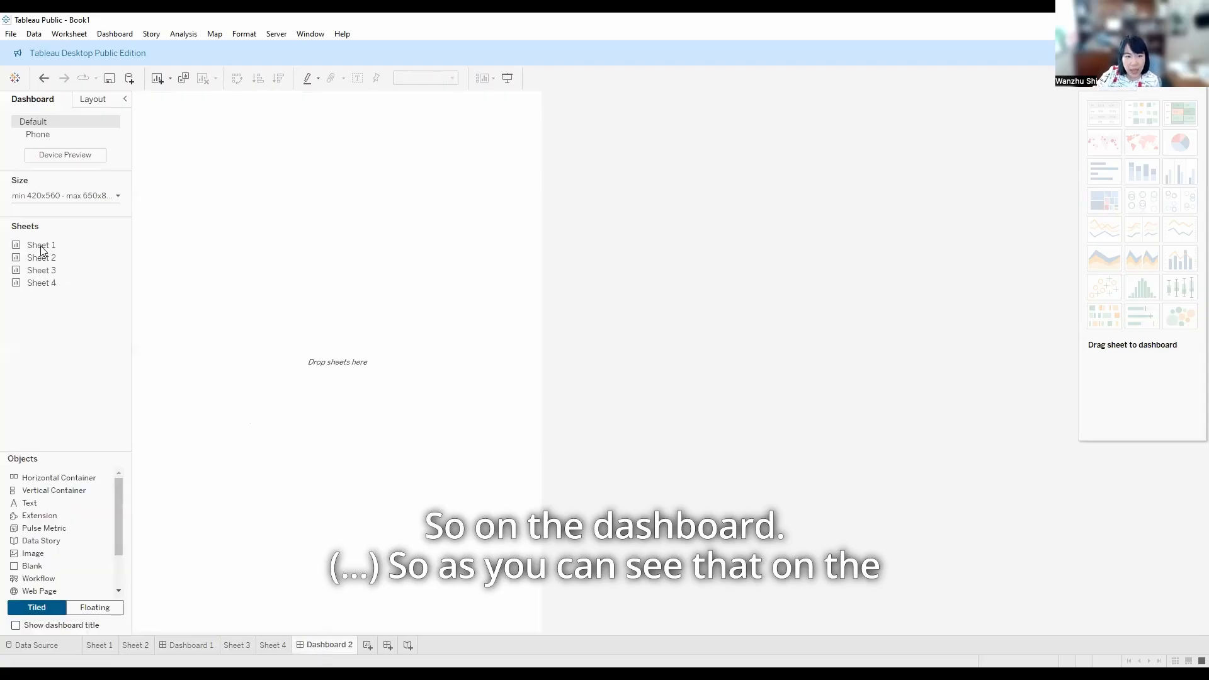
Place the Sheet 1 map on the dashboard as a tiled view and add Sheet 2 beside it as a floating view
left_click_drag(37, 250, 176, 249)
mouse_move(41, 261)
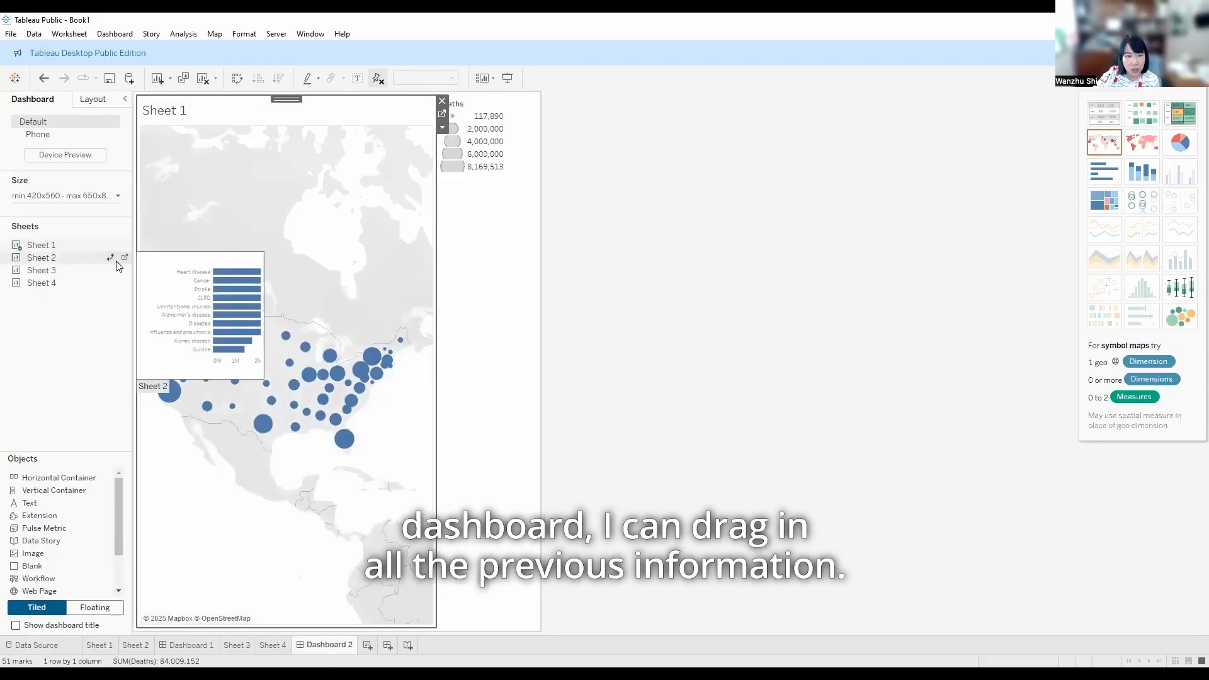
left_click(42, 258)
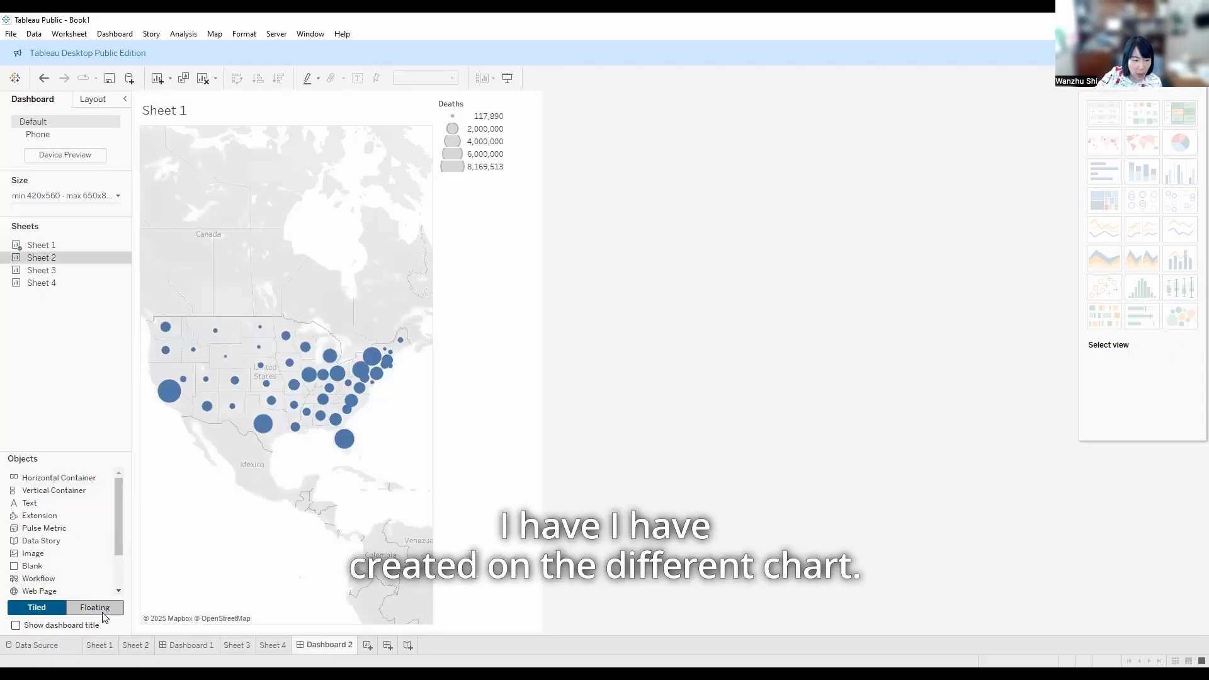
left_click(102, 610)
left_click_drag(54, 267, 491, 172)
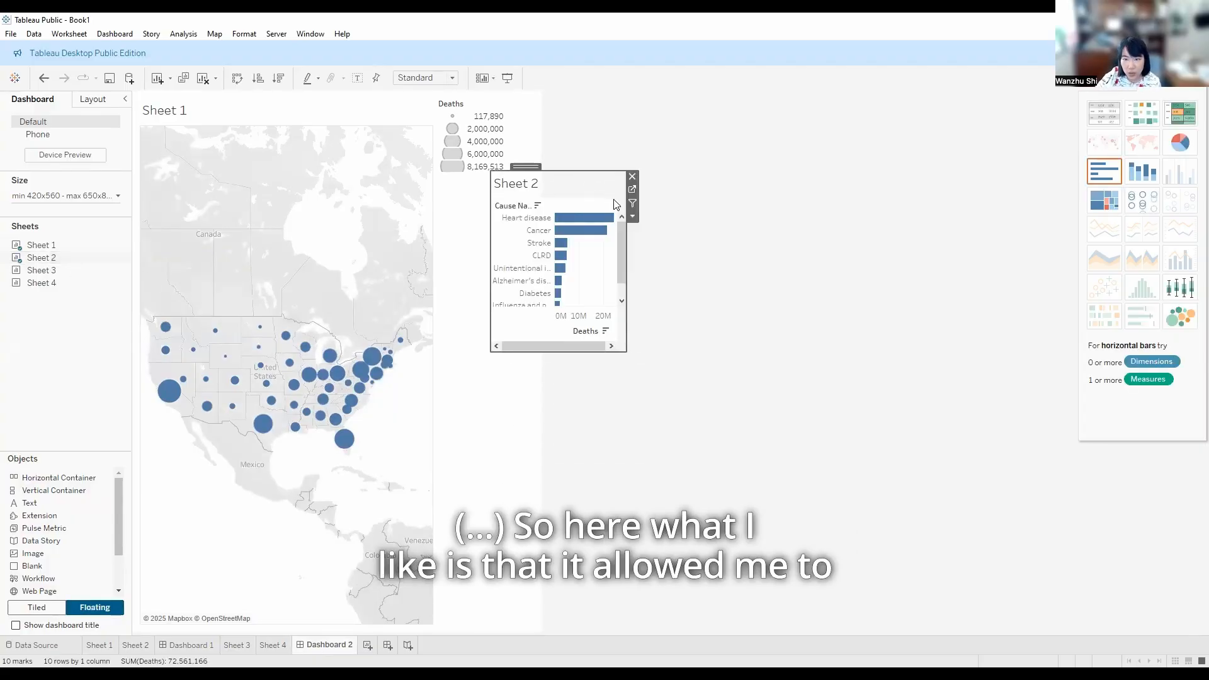
Move the floating Sheet 2 chart directly below the Deaths legend and widen it beyond the dashboard's right edge
left_click_drag(526, 167, 482, 189)
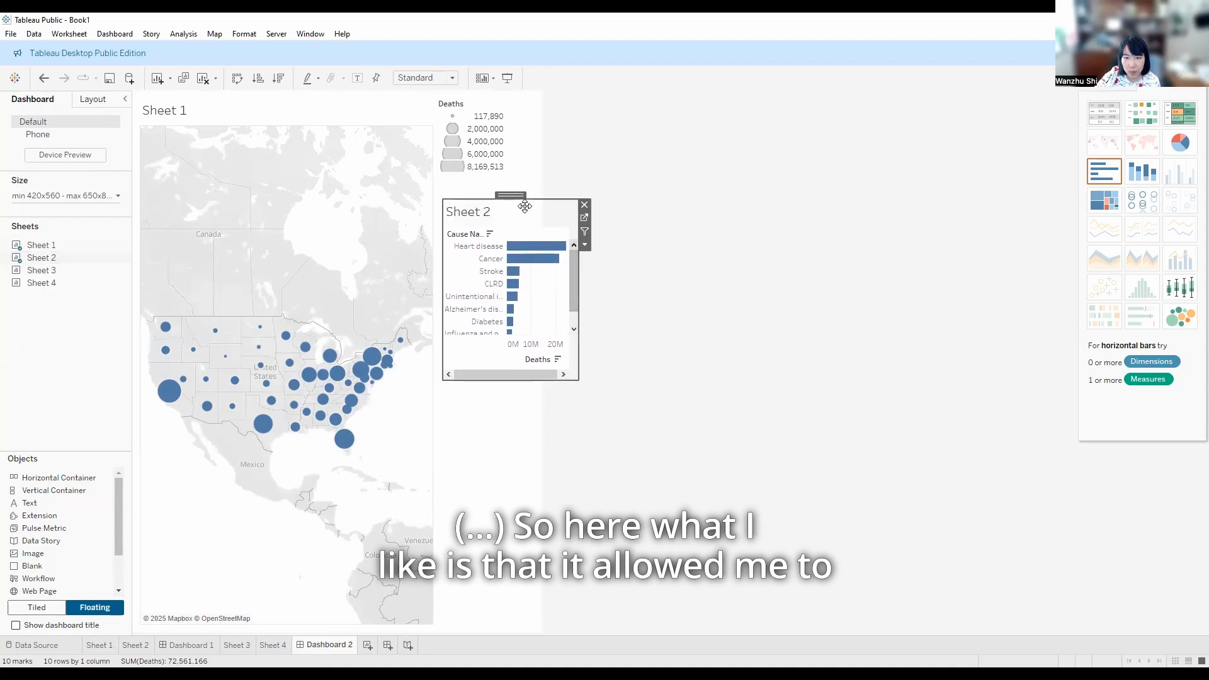
left_click_drag(579, 258, 800, 256)
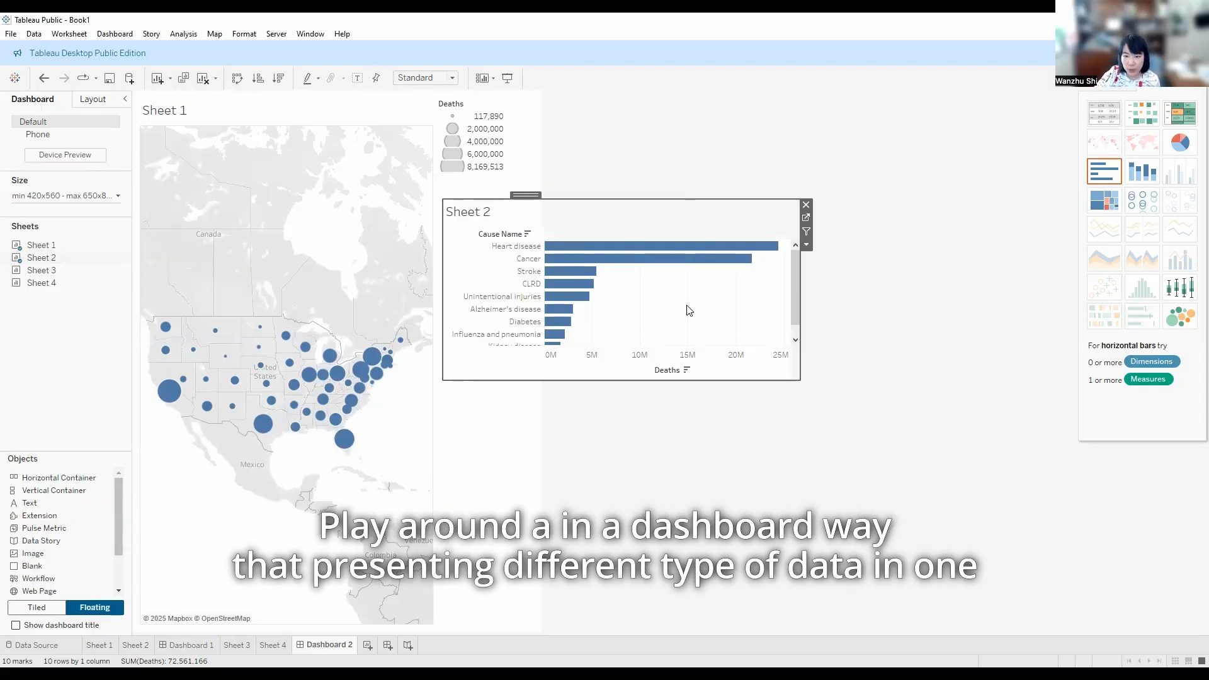
left_click_drag(797, 300, 802, 302)
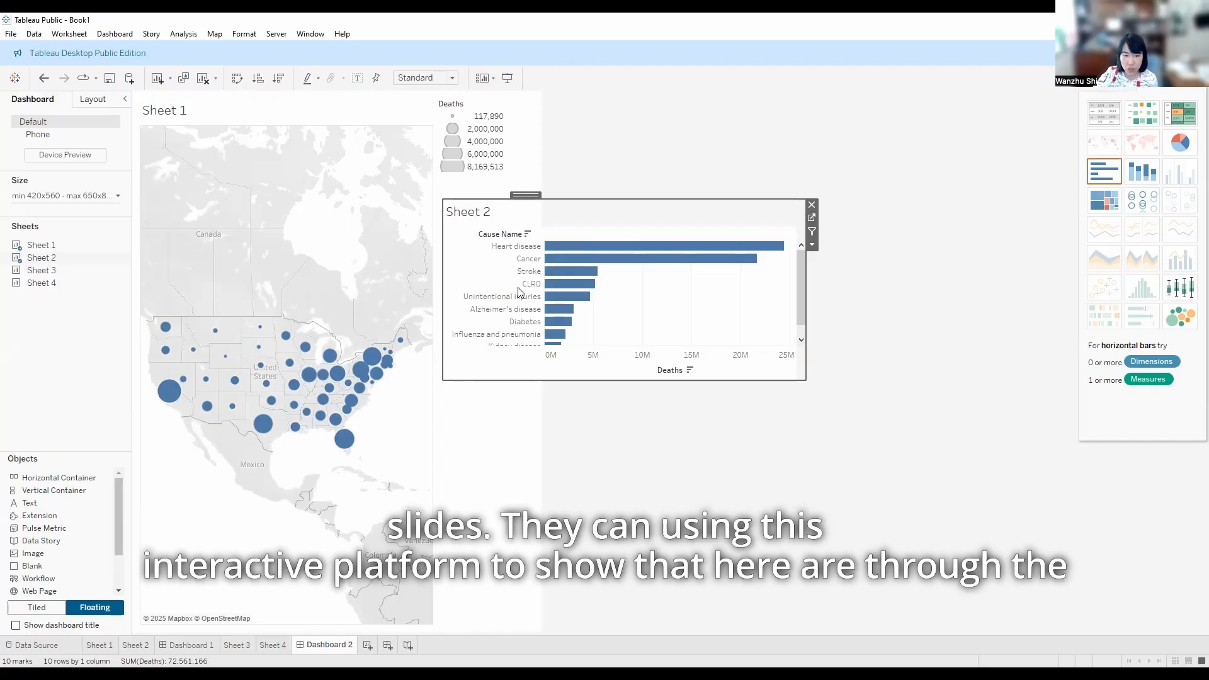
Examine individual state dots on the dashboard map and clear the selection
left_click(344, 439)
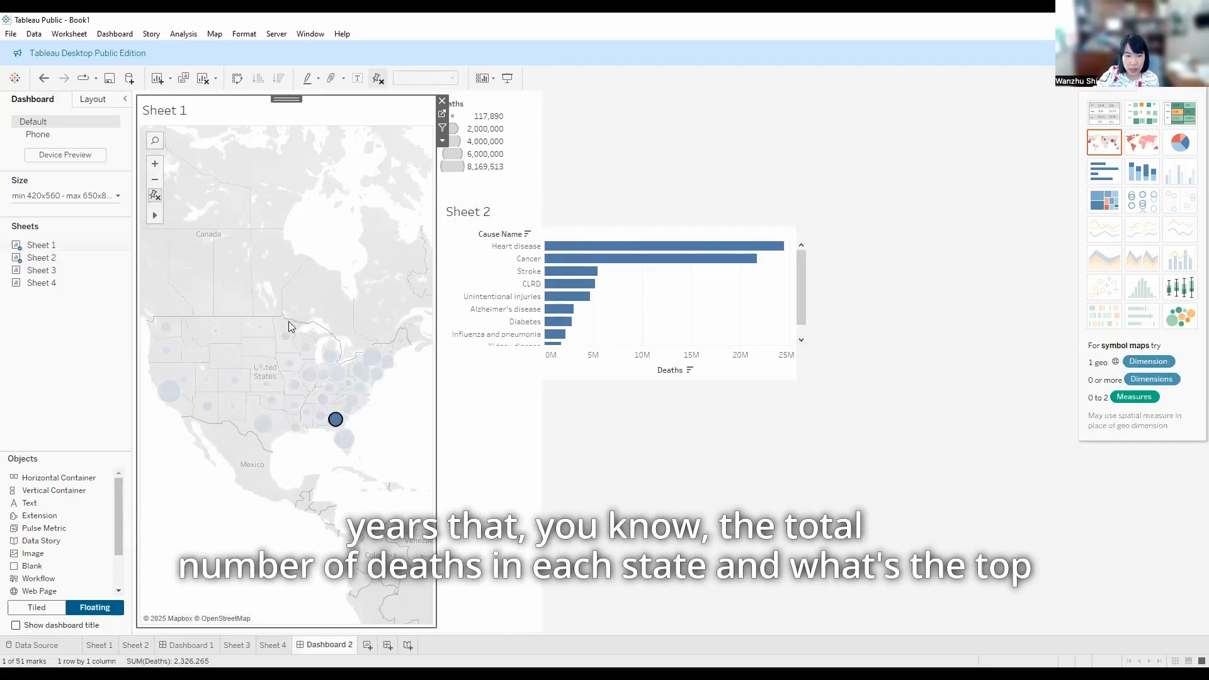
left_click(169, 391)
left_click(163, 441)
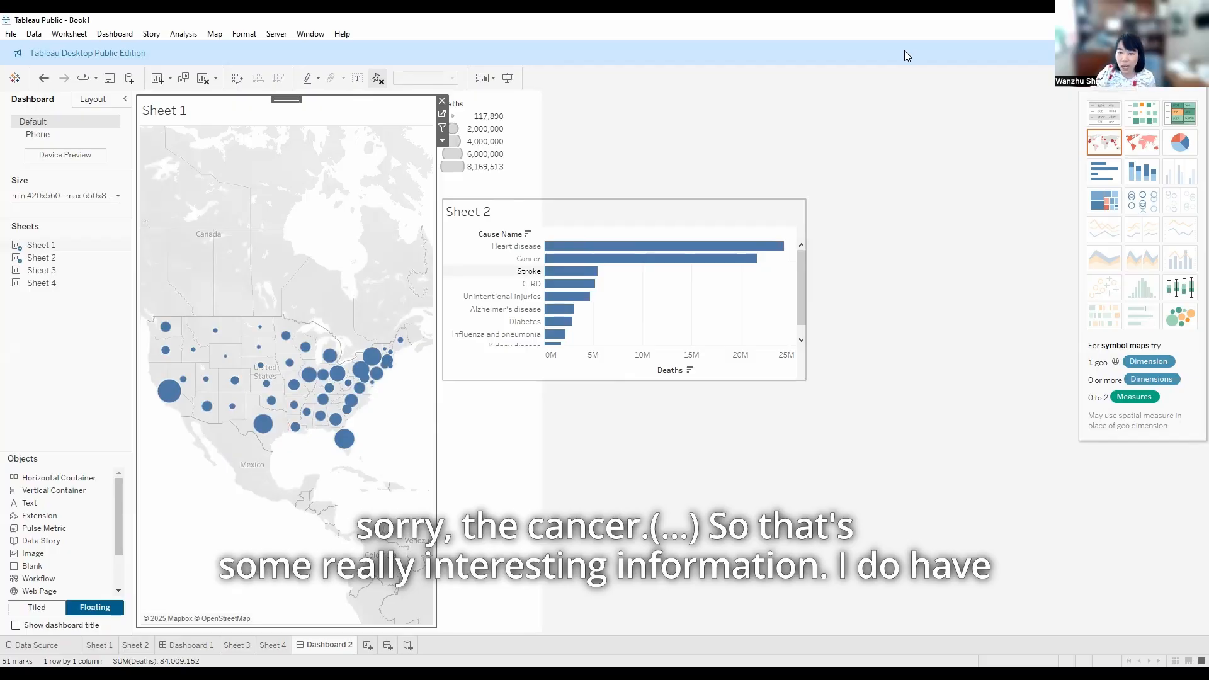
left_click(801, 501)
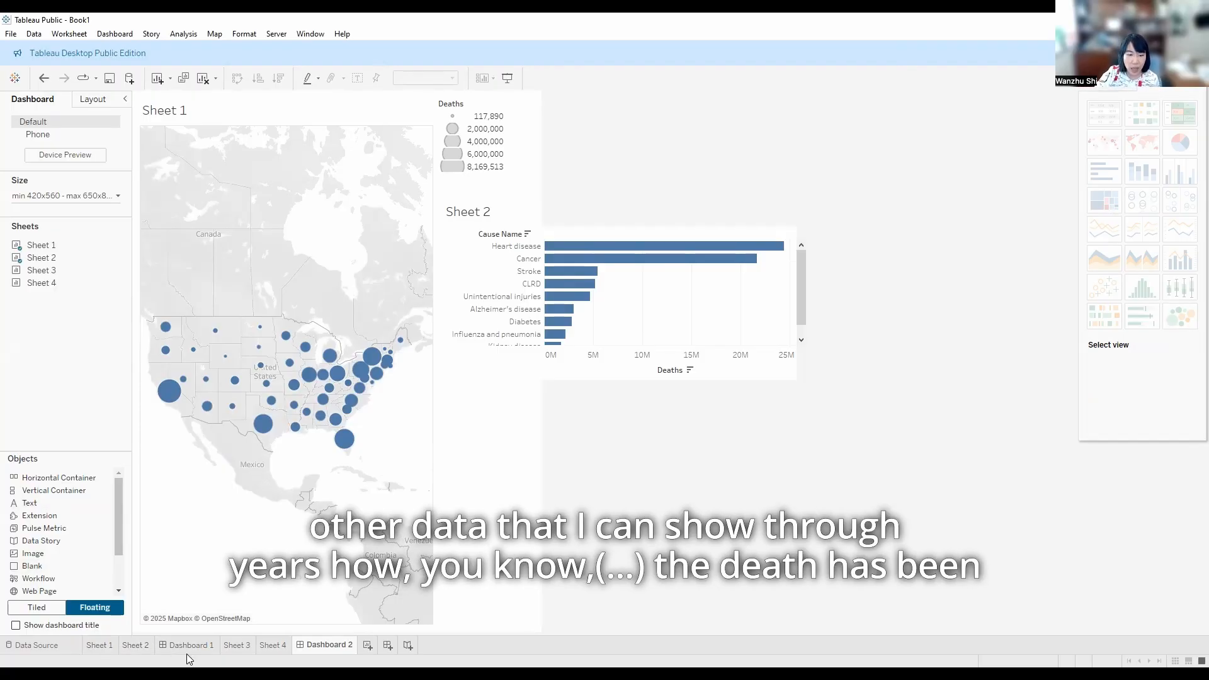
Look at the empty Sheet 3 and return to the cause bar chart on Sheet 2
left_click(232, 645)
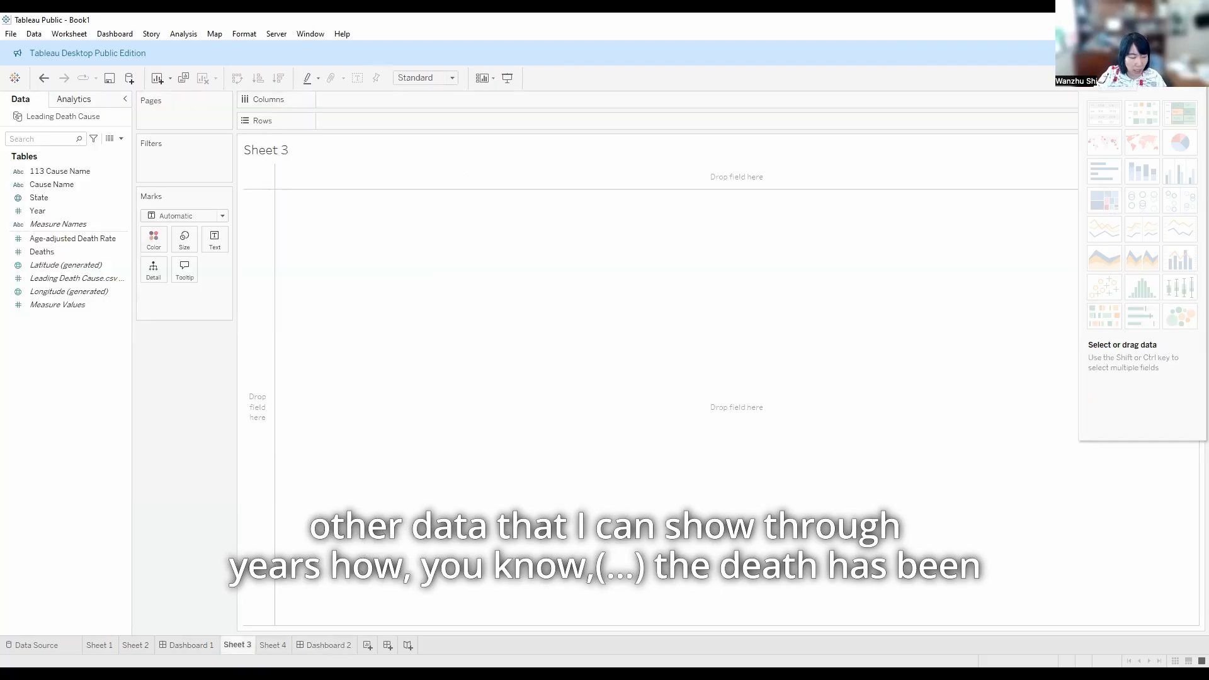
left_click(145, 646)
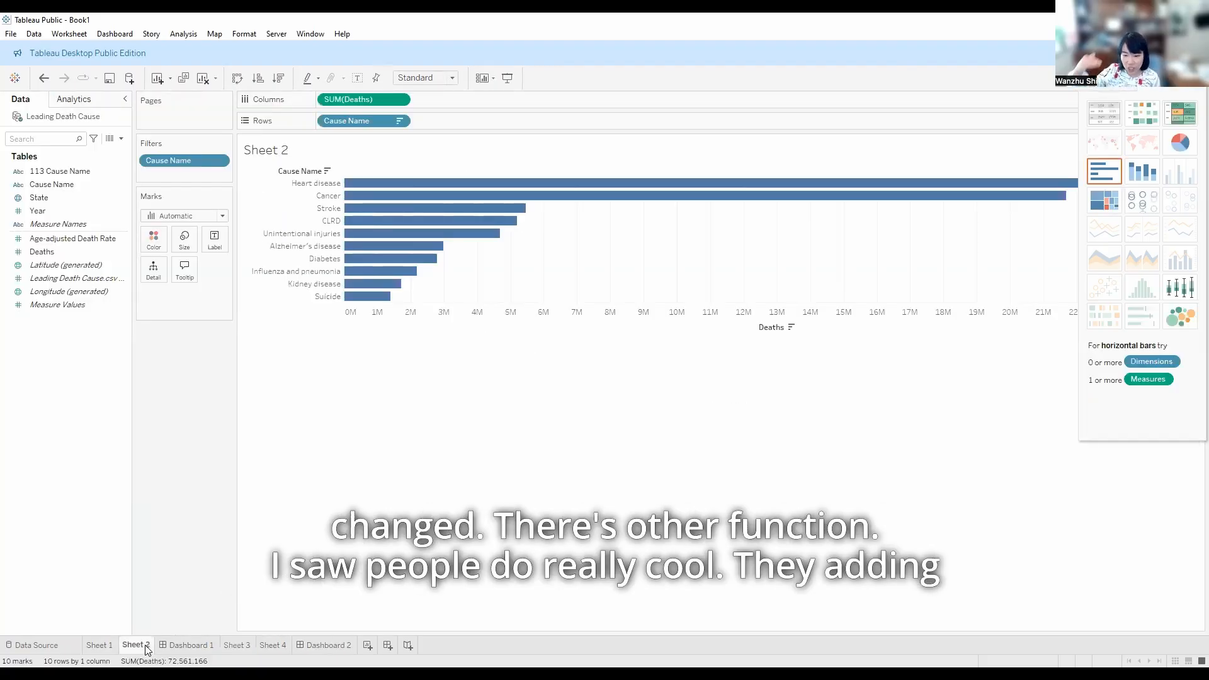